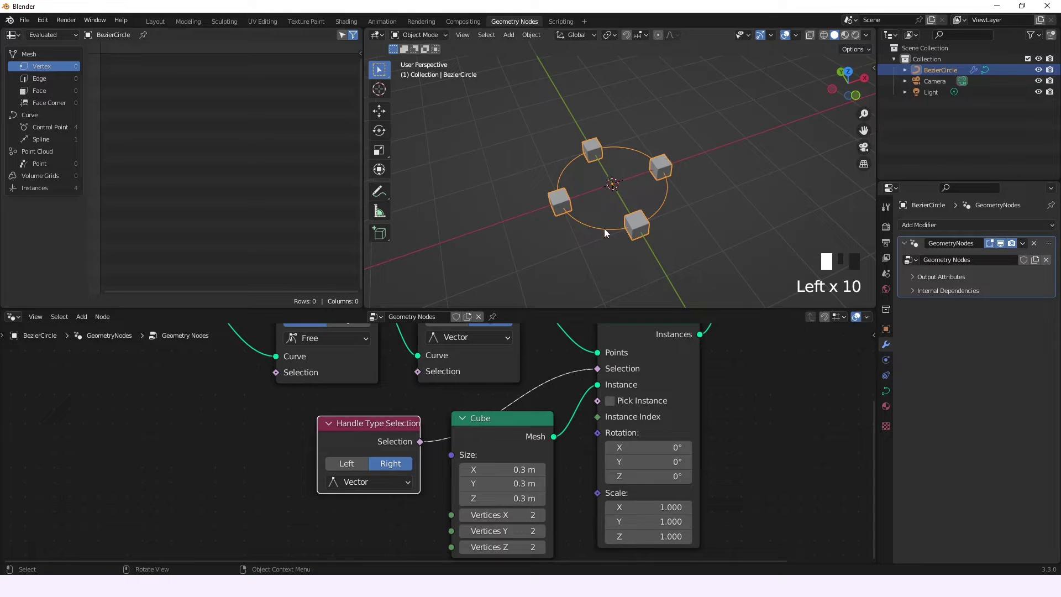
# Mute both Set Handle Type nodes with M so the cube instances disappear from the circle
pyautogui.keyDown('shift'); pyautogui.scroll(4, 508, 362); pyautogui.keyUp('shift')
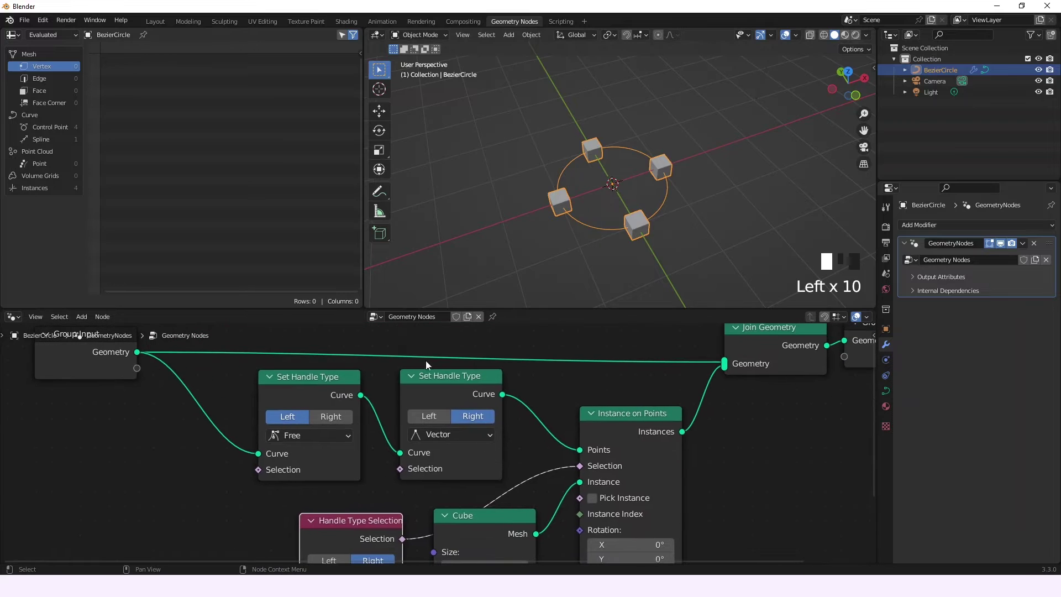
pyautogui.click(448, 389)
pyautogui.press('m')
pyautogui.click(297, 390)
pyautogui.press('m')
pyautogui.click(344, 394)
pyautogui.scroll(-1, 354, 393)
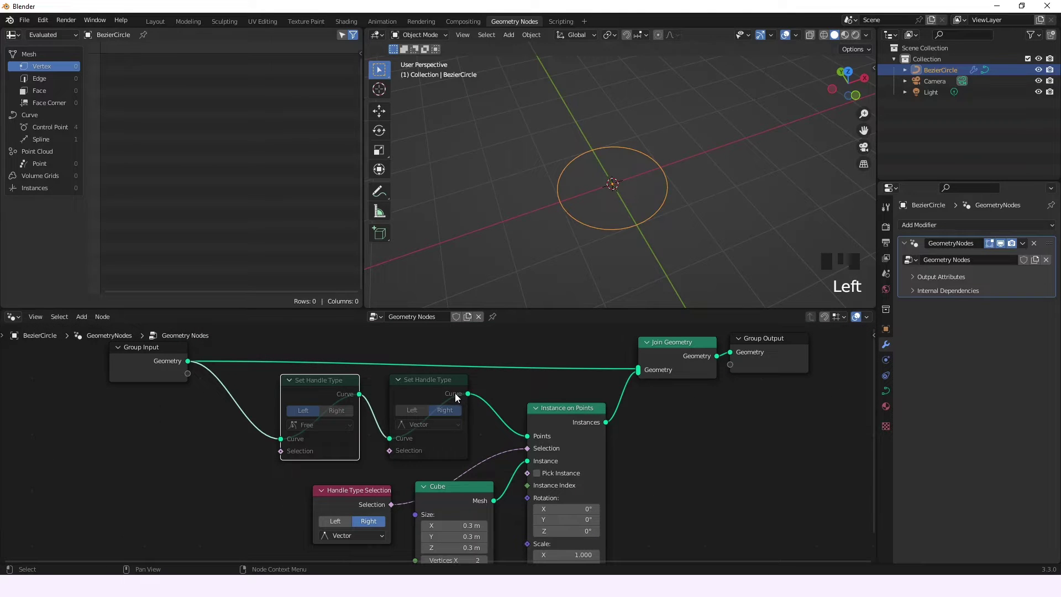
pyautogui.moveTo(456, 393)
# In Edit Mode, change the Bezier circle's bottom control point to a sharp handle type
pyautogui.press('Tab')
pyautogui.moveTo(623, 206)
pyautogui.mouseDown(button='middle')
pyautogui.moveTo(647, 225)
pyautogui.moveTo(630, 191)
pyautogui.mouseUp(button='middle')
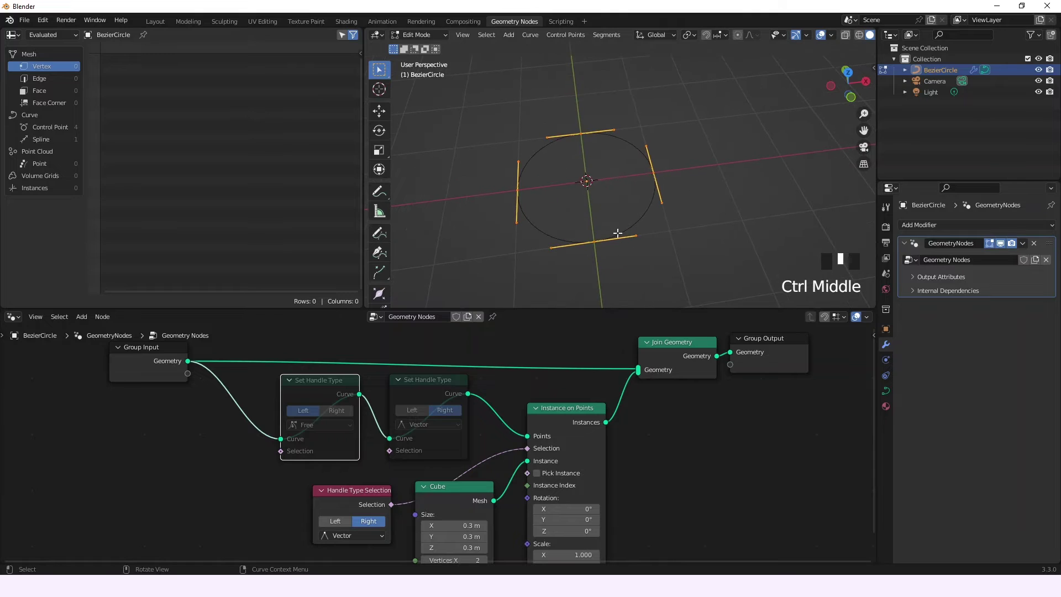
pyautogui.moveTo(615, 225); pyautogui.dragTo(634, 243)
pyautogui.rightClick(636, 235)
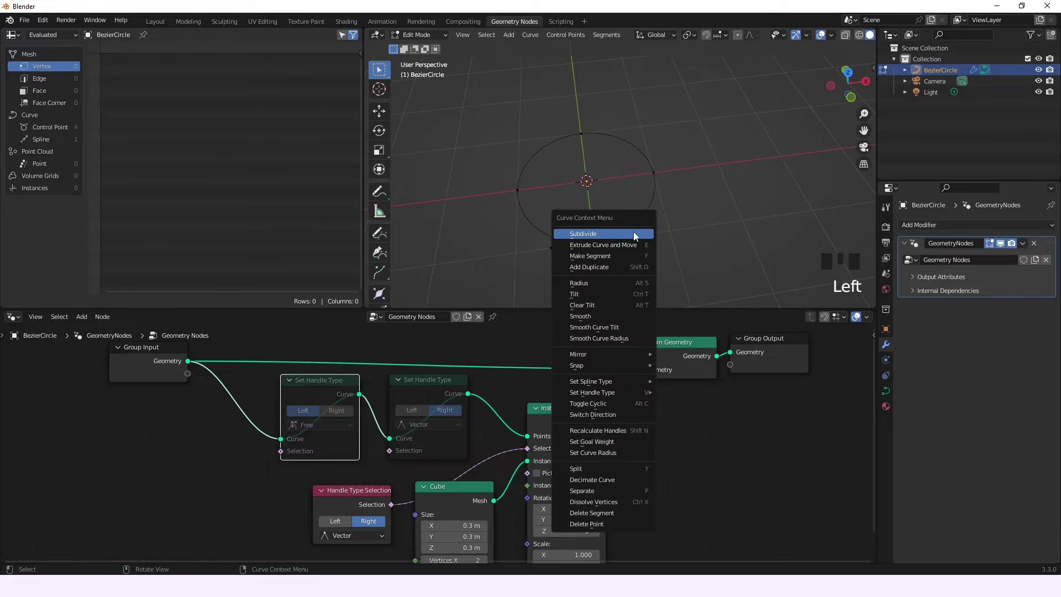
pyautogui.moveTo(626, 393)
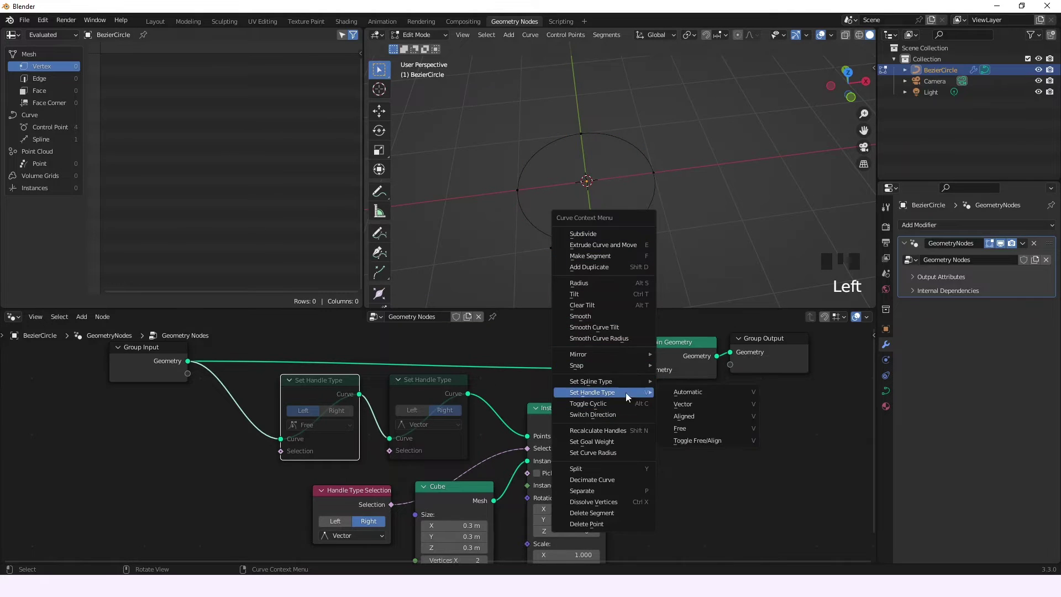
pyautogui.click(692, 404)
# Back in Object Mode, enable Left in Handle Type Selection and set its type to Auto
pyautogui.press('Tab')
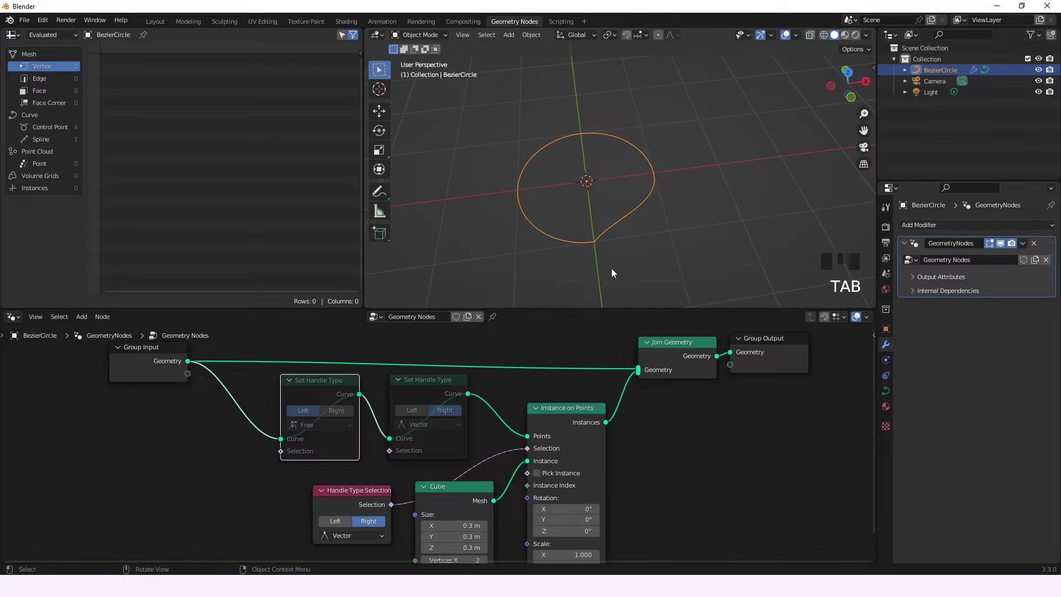
pyautogui.click(336, 521)
pyautogui.moveTo(554, 260); pyautogui.dragTo(591, 251, button='middle')
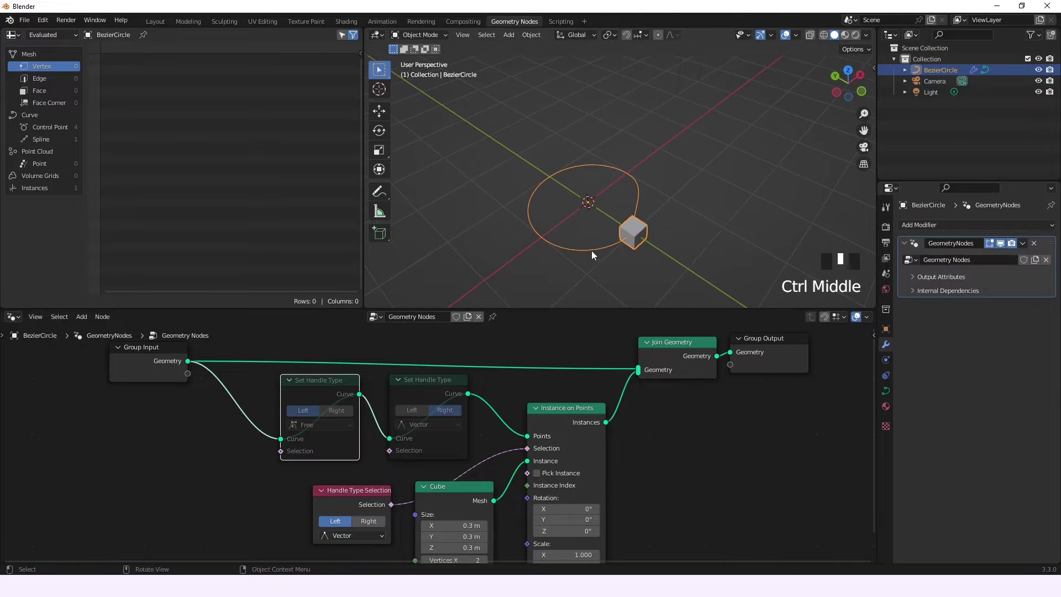
pyautogui.click(381, 535)
pyautogui.click(352, 510)
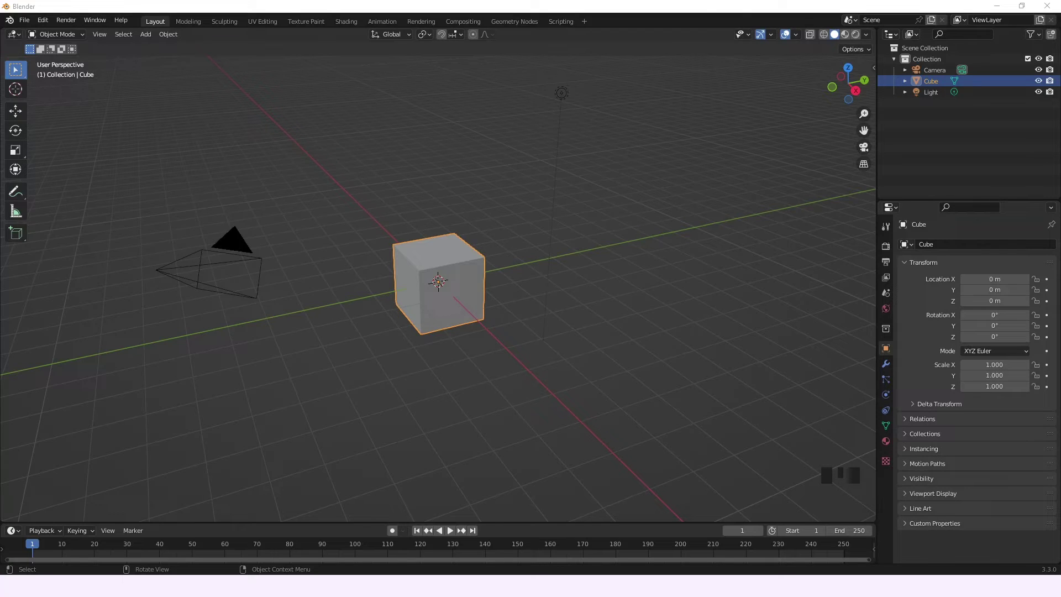
# Delete the default cube and add a Bezier circle in its place
pyautogui.click(434, 280)
pyautogui.press('x')
pyautogui.click(432, 278)
pyautogui.moveTo(431, 277); pyautogui.dragTo(462, 292, button='middle')
pyautogui.hotkey('shift', 'a')
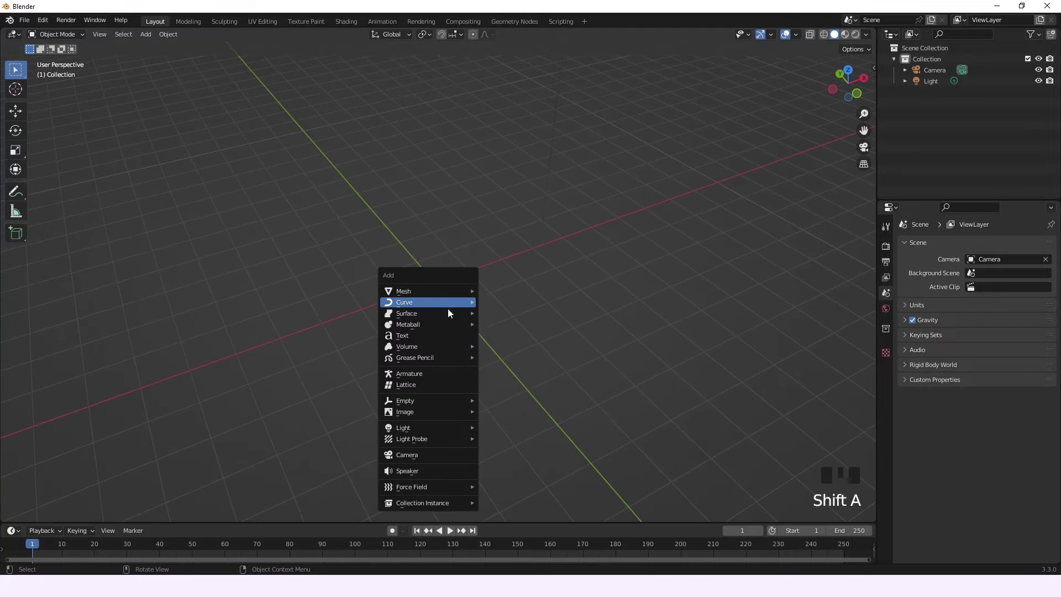
pyautogui.moveTo(448, 308)
pyautogui.click(487, 310)
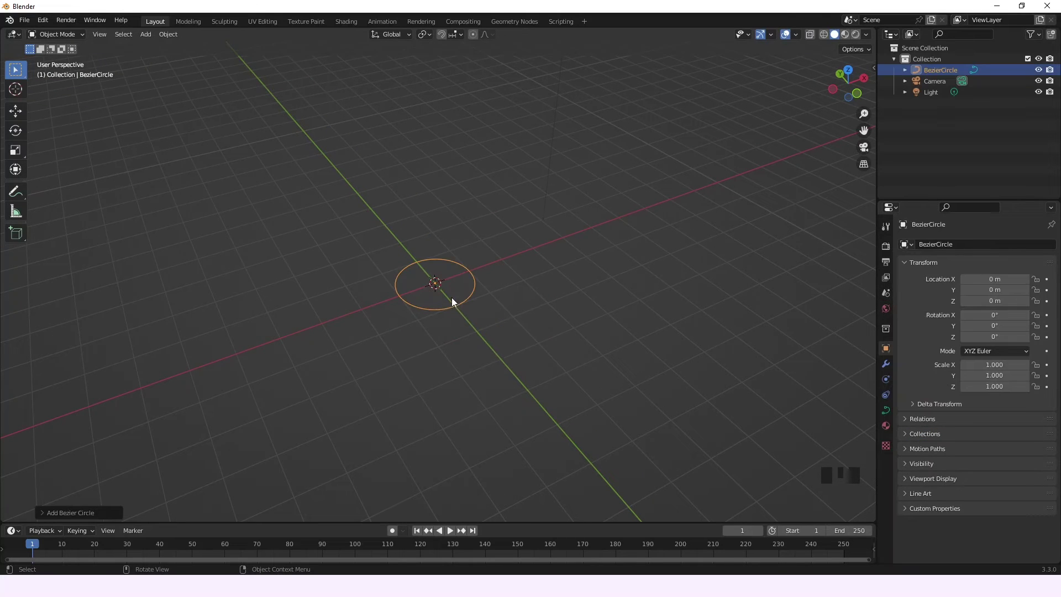
# In the Geometry Nodes workspace, create a new node tree for the circle
pyautogui.click(514, 21)
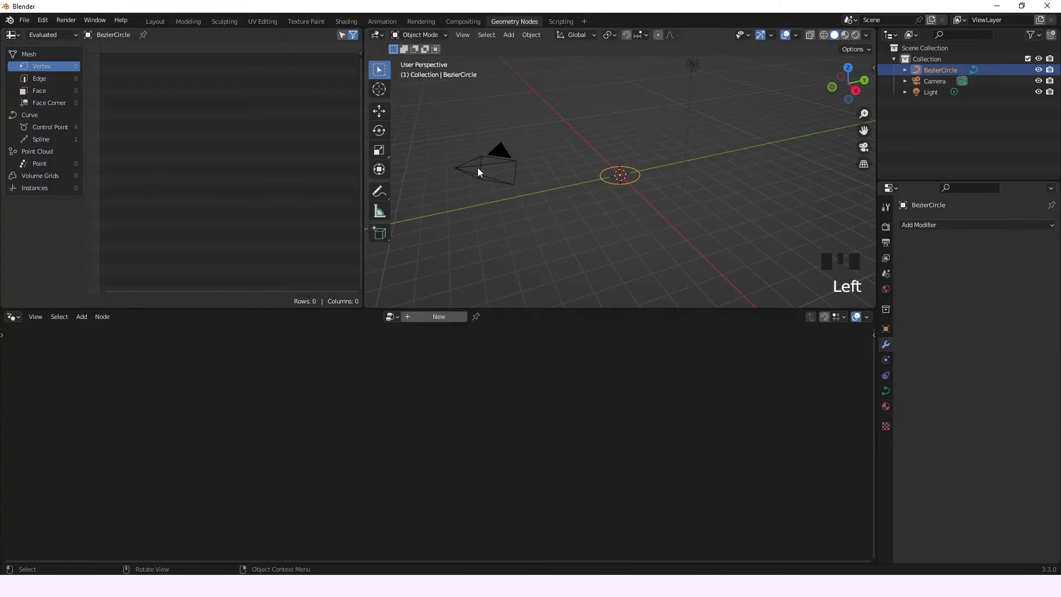
pyautogui.click(434, 319)
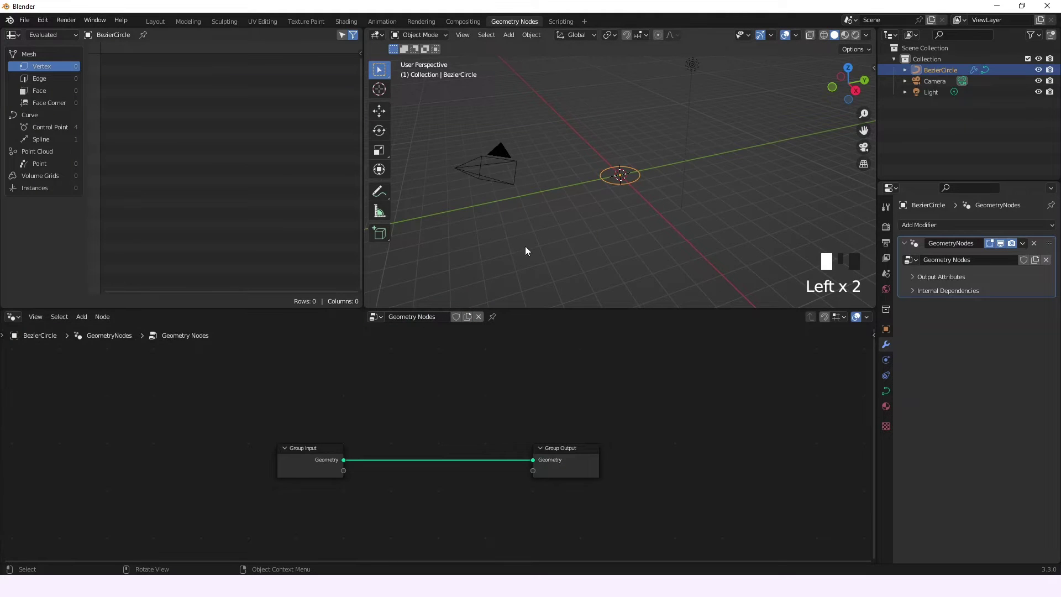
pyautogui.moveTo(526, 253); pyautogui.dragTo(645, 215, button='middle')
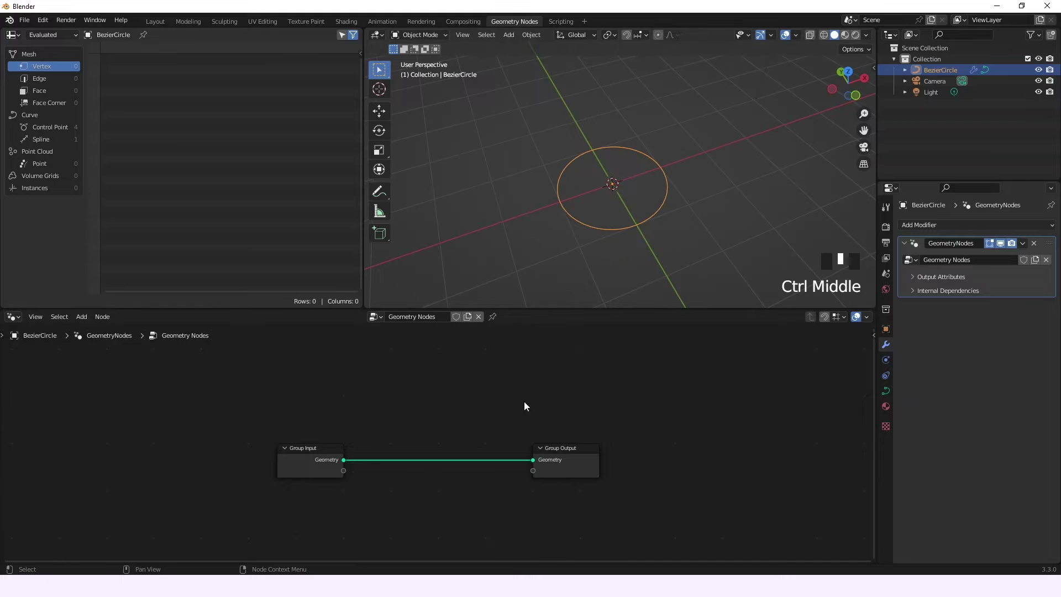
# Insert an Instance on Points node into the Group Input–Group Output link
pyautogui.hotkey('shift', 'a')
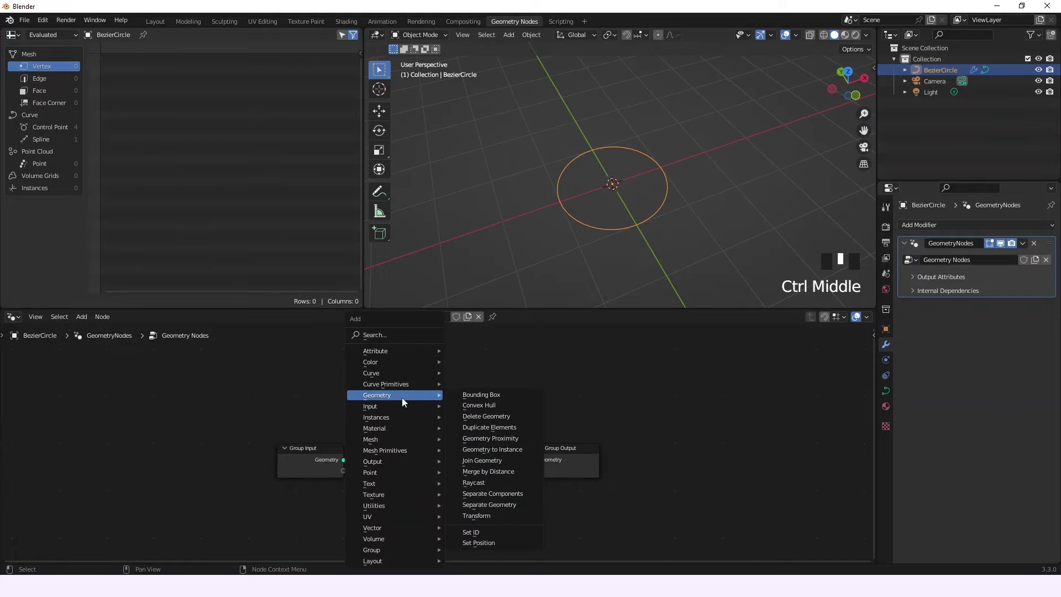
pyautogui.moveTo(387, 419)
pyautogui.click(483, 416)
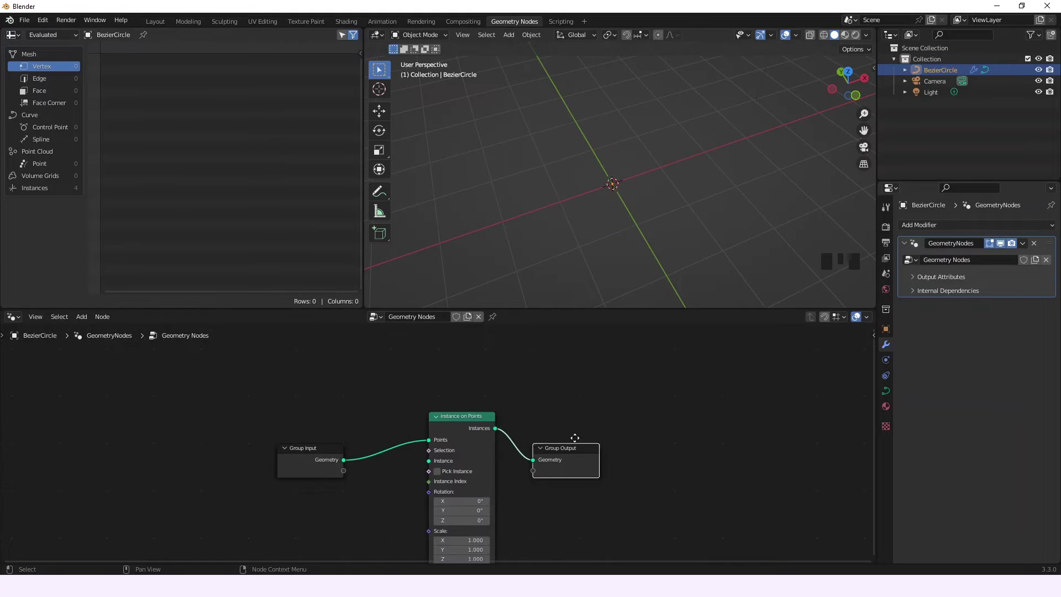
pyautogui.click(502, 470)
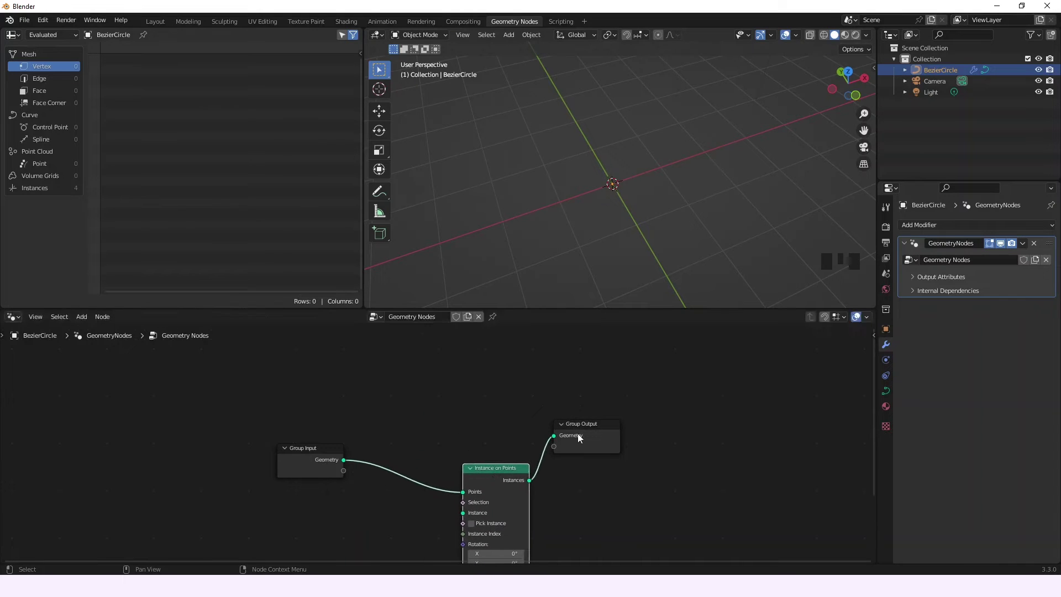
# Add Join Geometry before Group Output and also feed it Group Input's original geometry
pyautogui.click(326, 451)
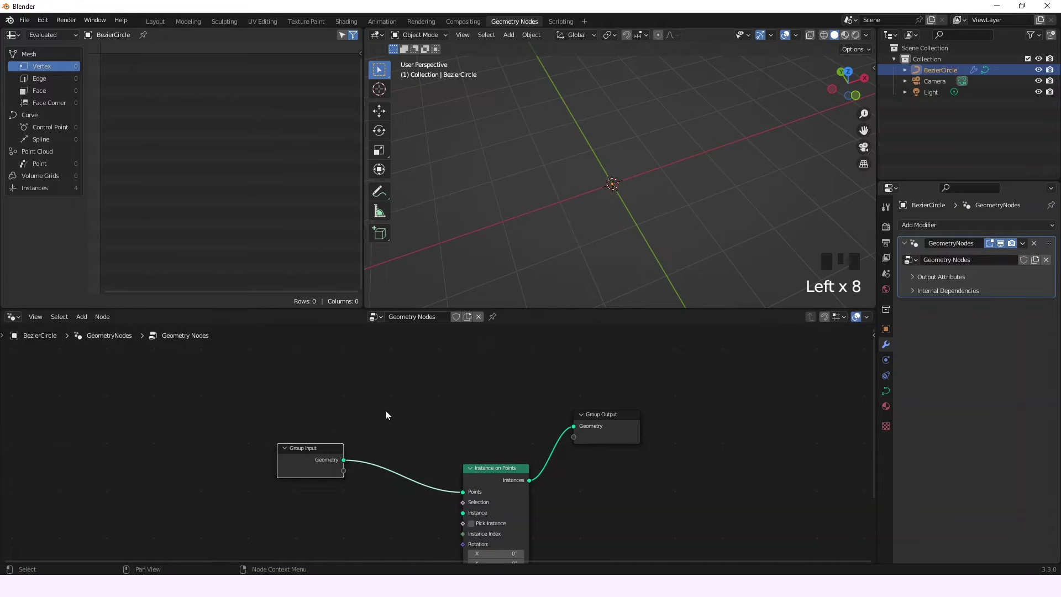
pyautogui.hotkey('shift', 'a')
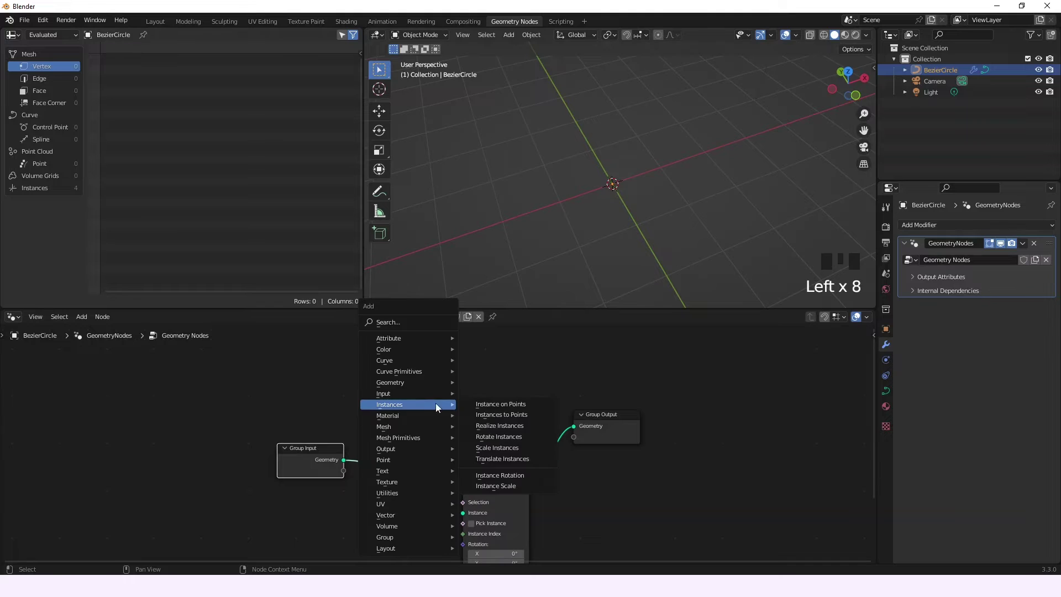
pyautogui.moveTo(398, 383)
pyautogui.click(495, 448)
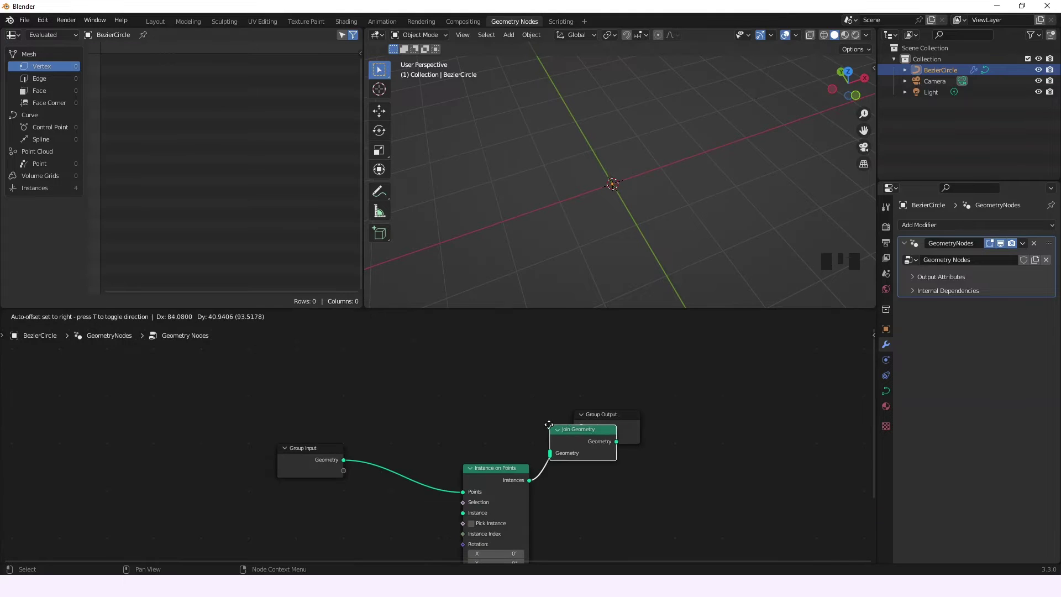
pyautogui.click(594, 437)
pyautogui.moveTo(343, 459); pyautogui.dragTo(577, 442)
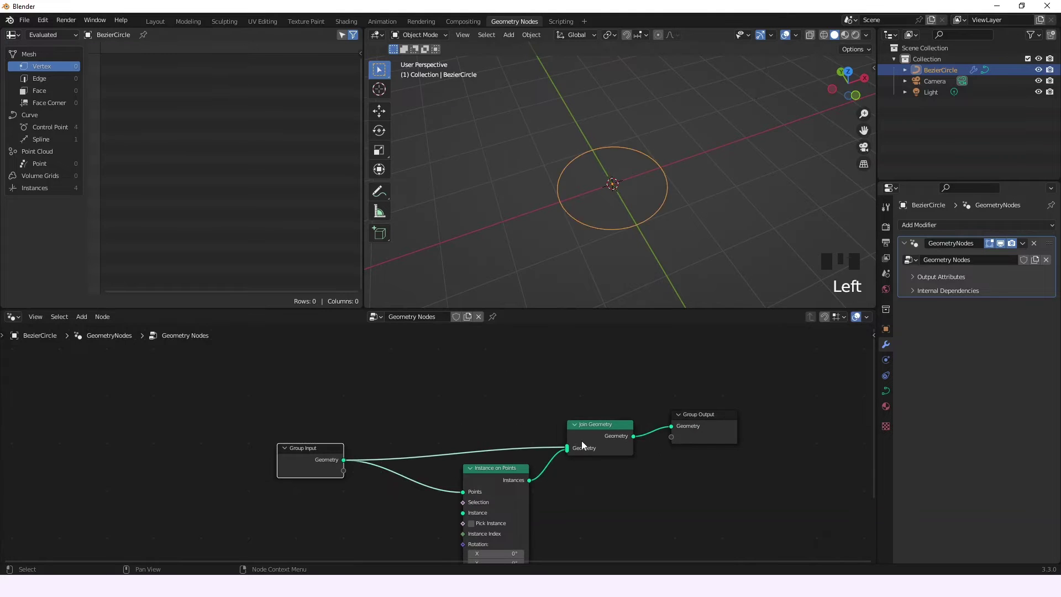
pyautogui.moveTo(318, 465); pyautogui.dragTo(323, 445)
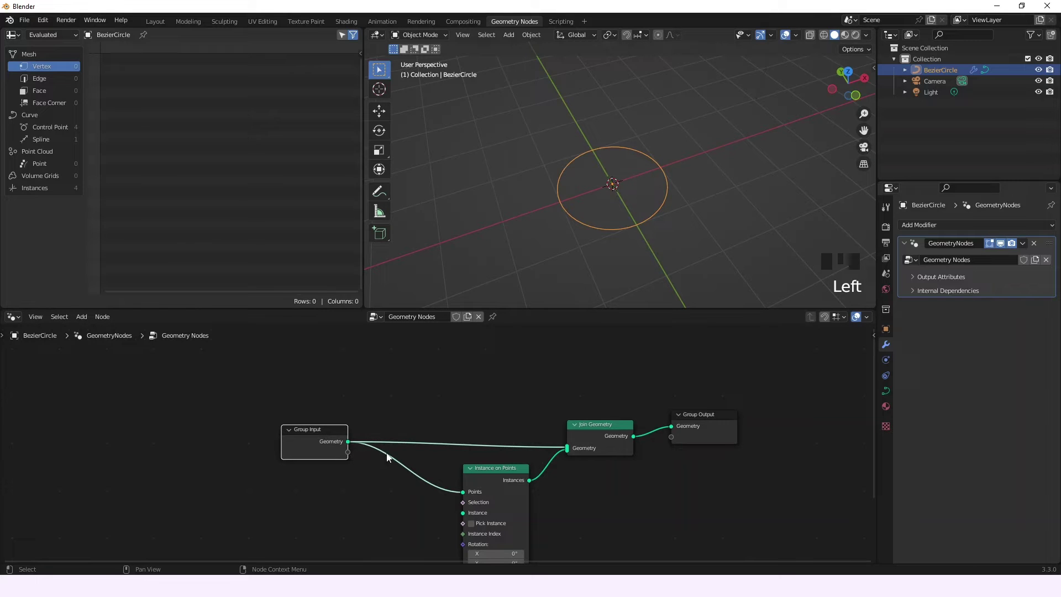
pyautogui.moveTo(403, 518); pyautogui.dragTo(467, 431, button='middle')
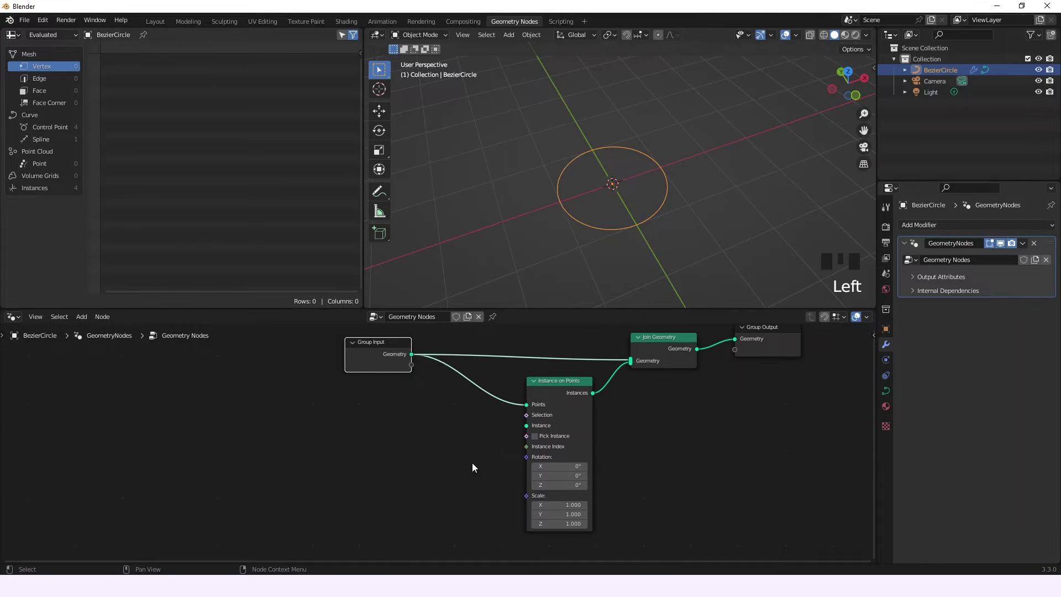
pyautogui.hotkey('shift', 'a')
# Add a Cube mesh primitive node and connect it as Instance on Points' instance
pyautogui.moveTo(430, 454)
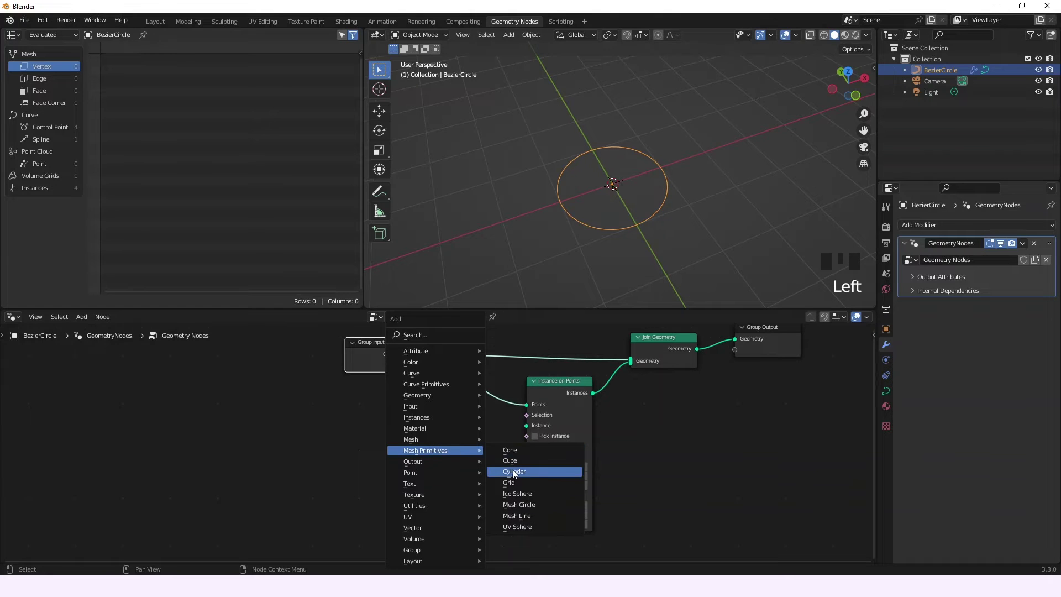
pyautogui.click(506, 459)
pyautogui.click(419, 433)
pyautogui.moveTo(489, 452); pyautogui.dragTo(528, 426)
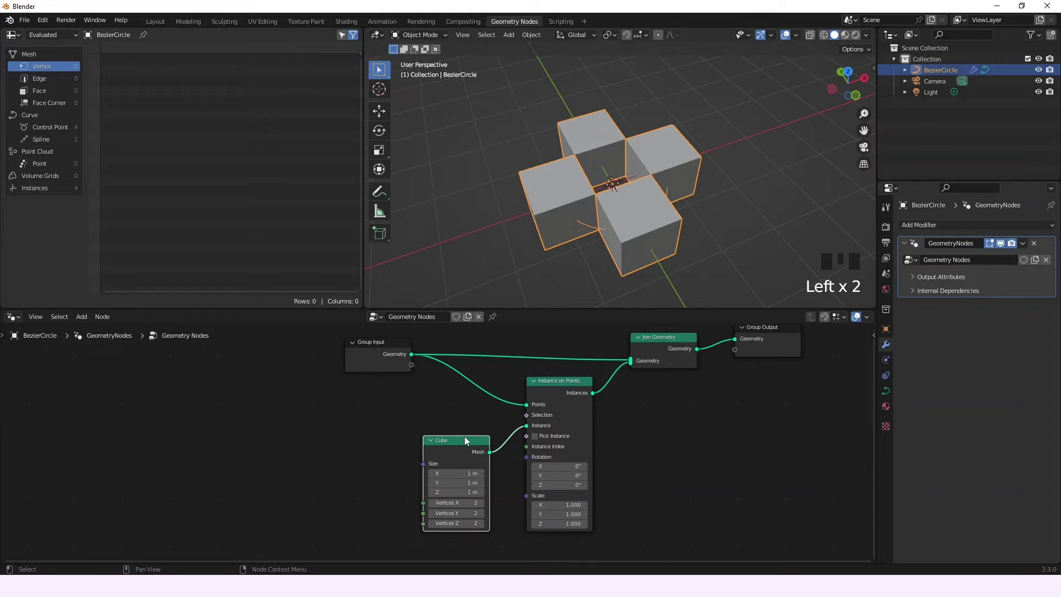
# Set the Cube node's size to 0.3 m
pyautogui.moveTo(451, 474)
pyautogui.mouseDown()
pyautogui.moveTo(453, 492)
pyautogui.moveTo(445, 471)
pyautogui.mouseUp()
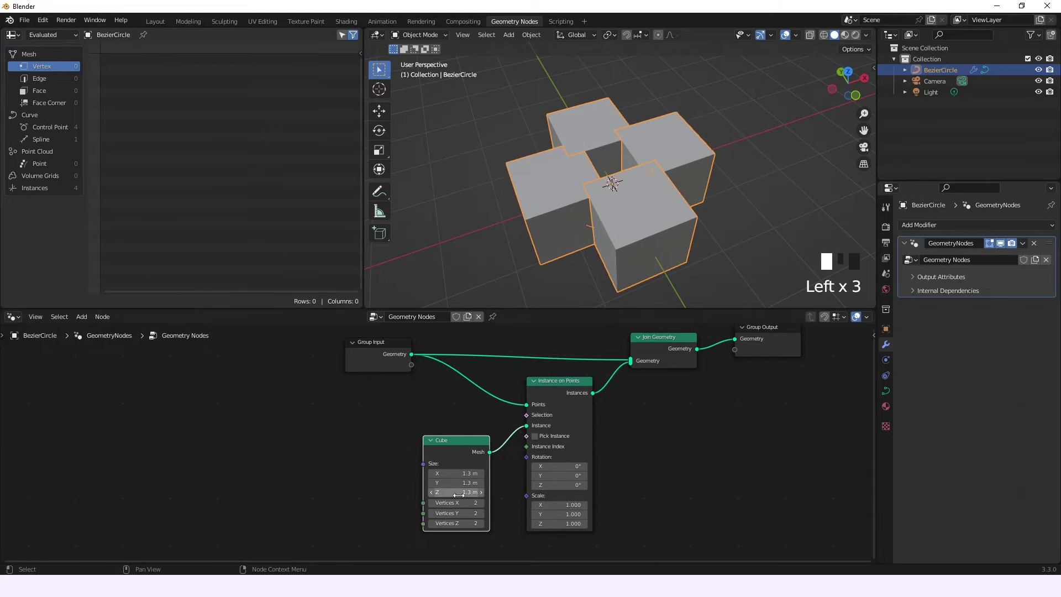
pyautogui.click(445, 472)
pyautogui.moveTo(446, 473); pyautogui.dragTo(455, 493)
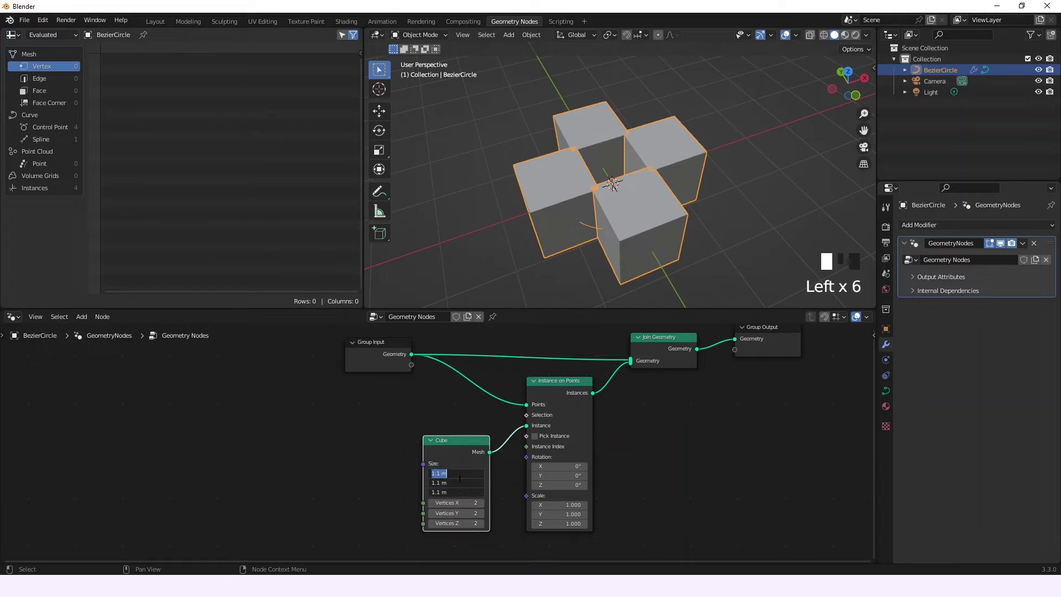
pyautogui.press('BackSpace')
pyautogui.write('.3')
pyautogui.press('Return')
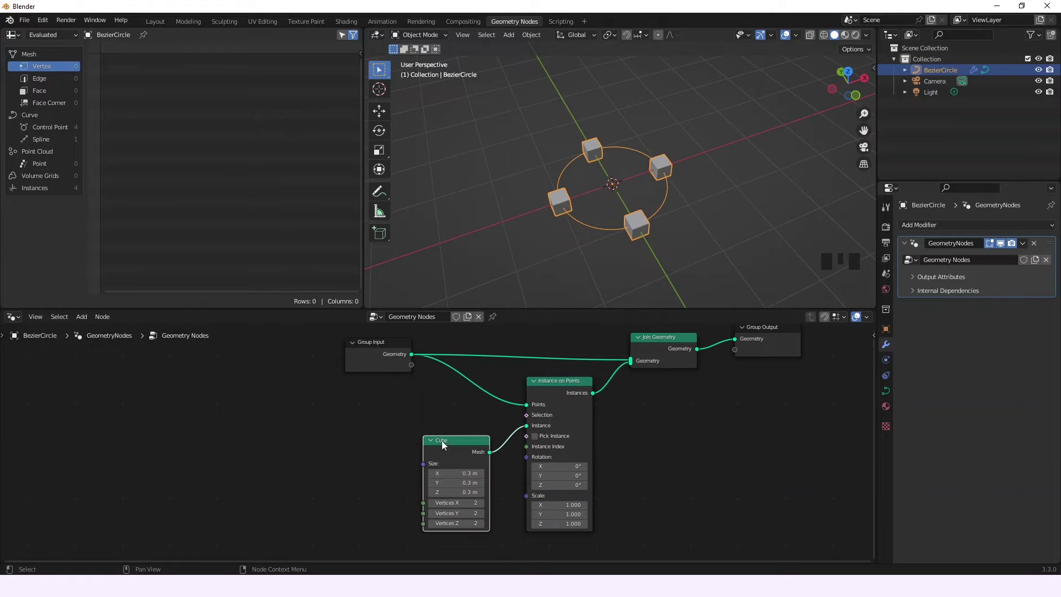
# Move the Group Input node further left to tidy the node tree
pyautogui.moveTo(338, 418); pyautogui.dragTo(360, 488, button='middle')
pyautogui.moveTo(374, 419); pyautogui.dragTo(213, 406)
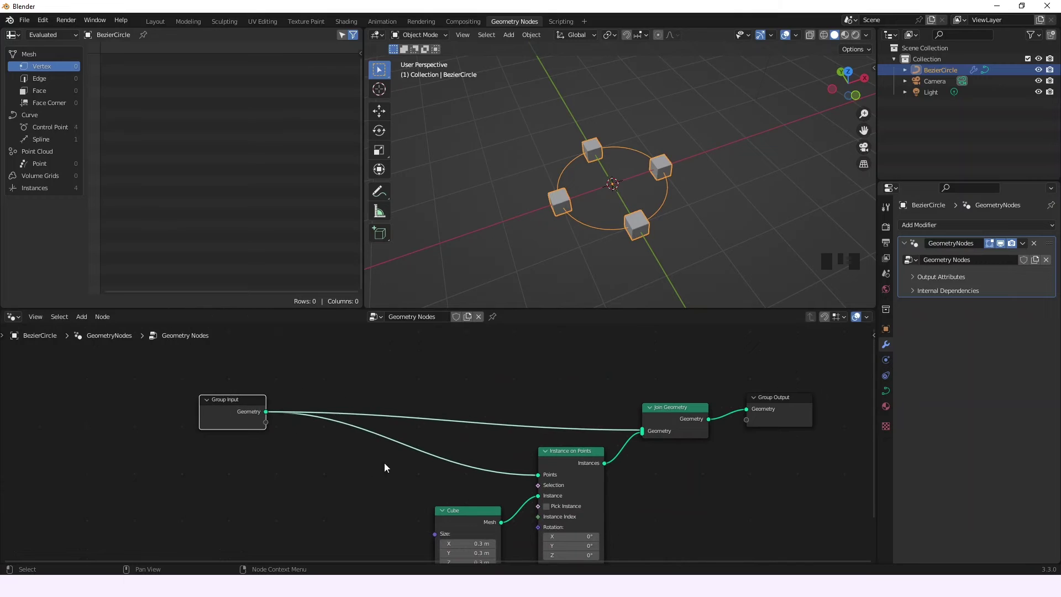
pyautogui.click(383, 462)
pyautogui.moveTo(384, 463); pyautogui.dragTo(403, 493, button='middle')
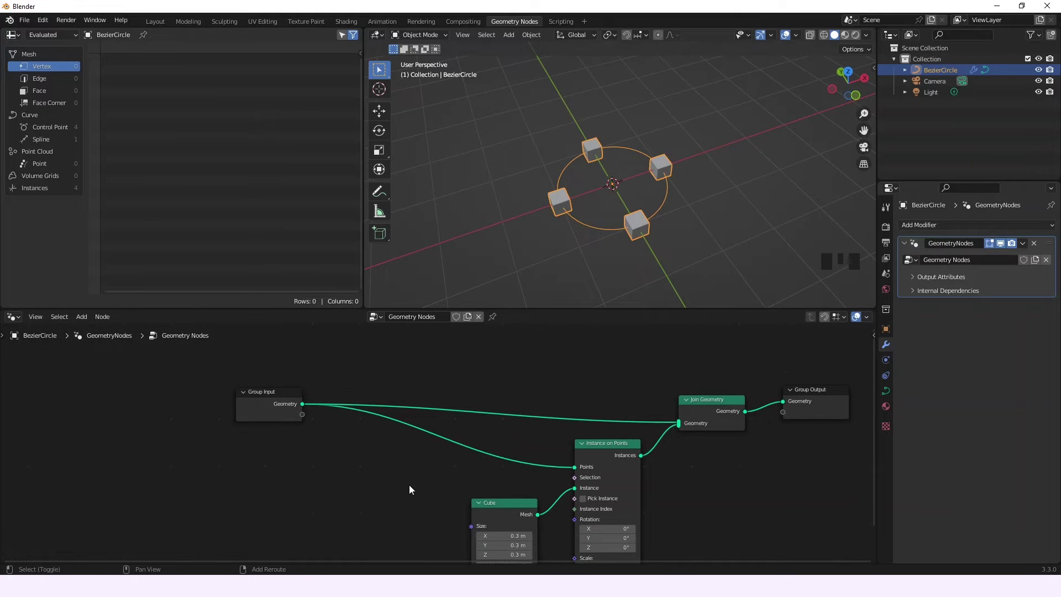
# Splice a Set Handle Type node into the Group Input–Points link, duplicate it, and rearrange nodes
pyautogui.hotkey('shift', 'a')
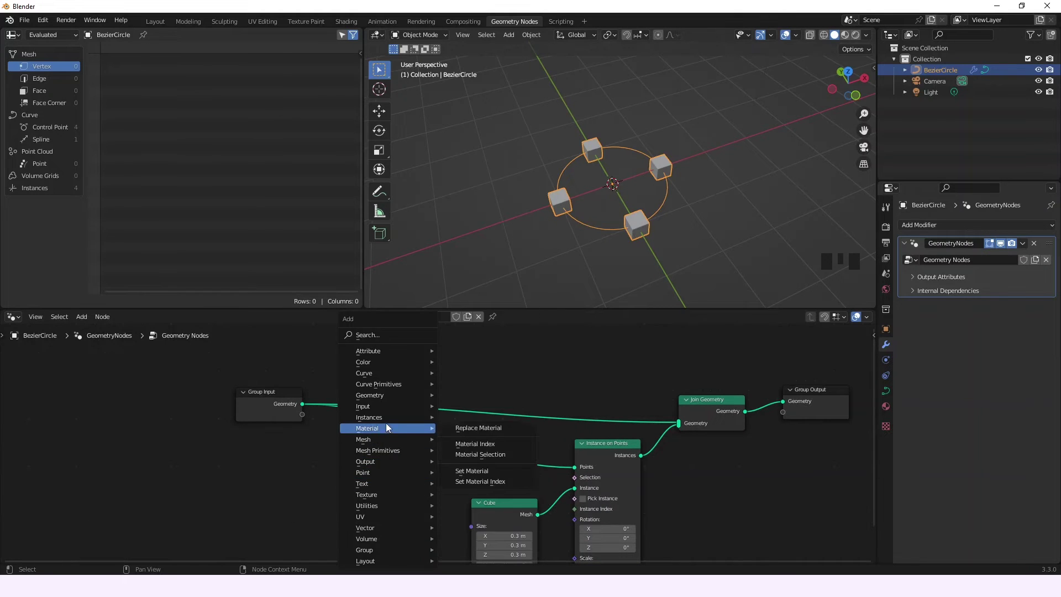
pyautogui.moveTo(387, 373)
pyautogui.click(478, 338)
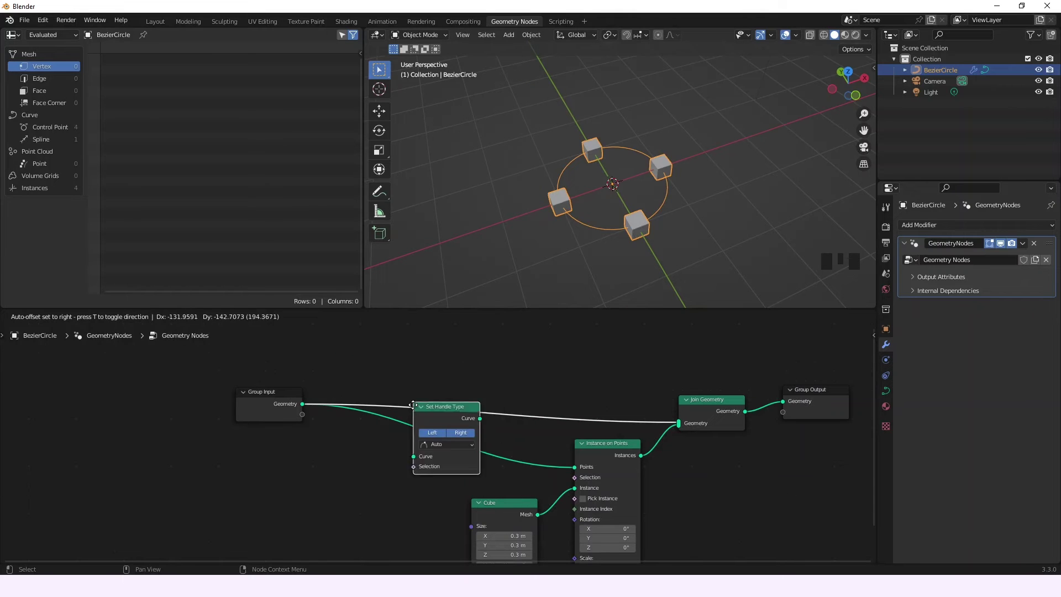
pyautogui.click(381, 415)
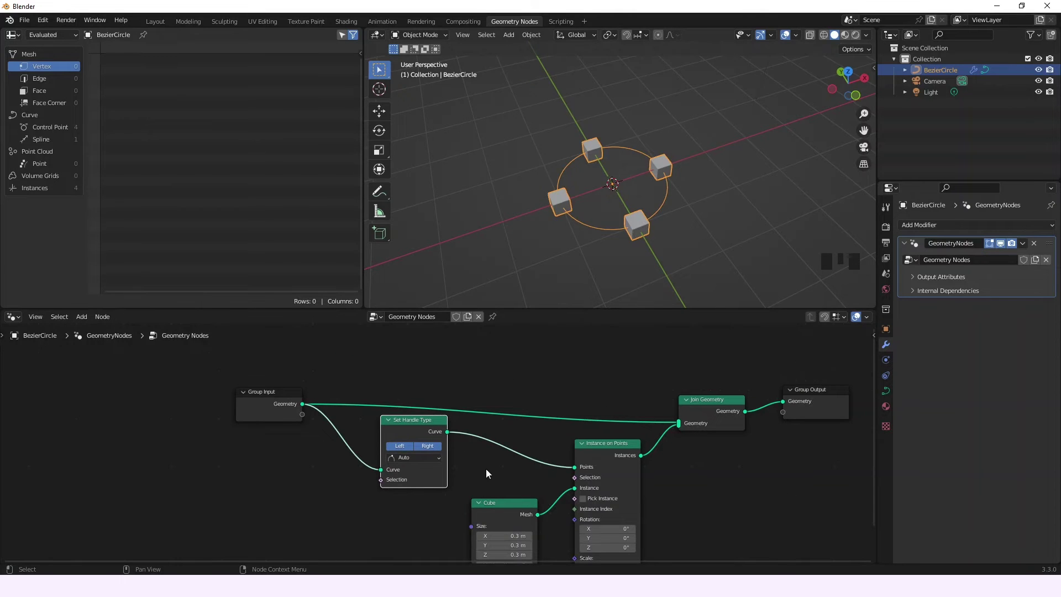
pyautogui.hotkey('shift', 'd')
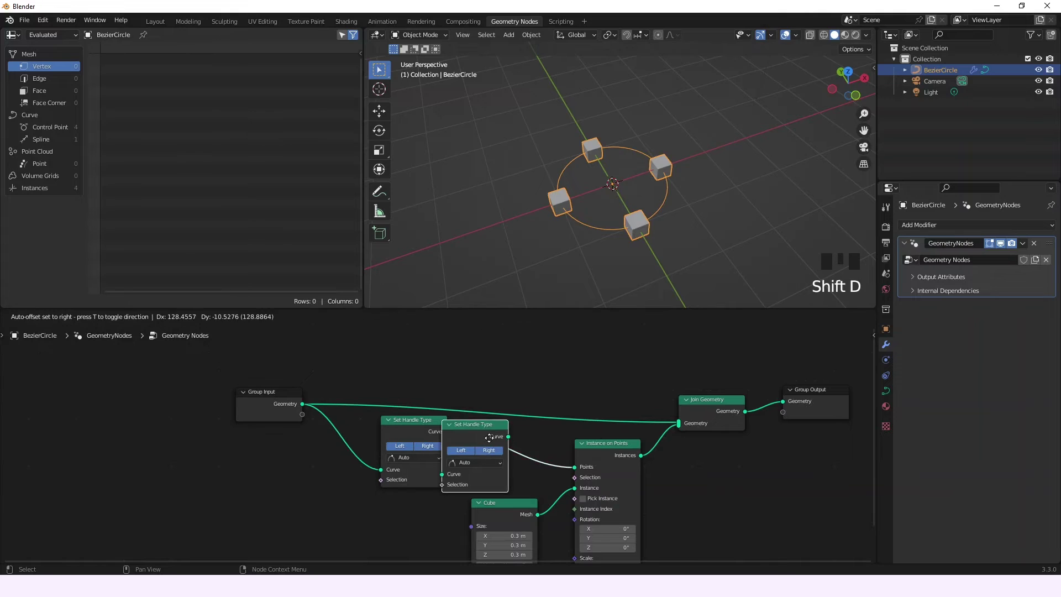
pyautogui.click(509, 438)
pyautogui.click(717, 402)
pyautogui.moveTo(717, 402); pyautogui.dragTo(706, 390)
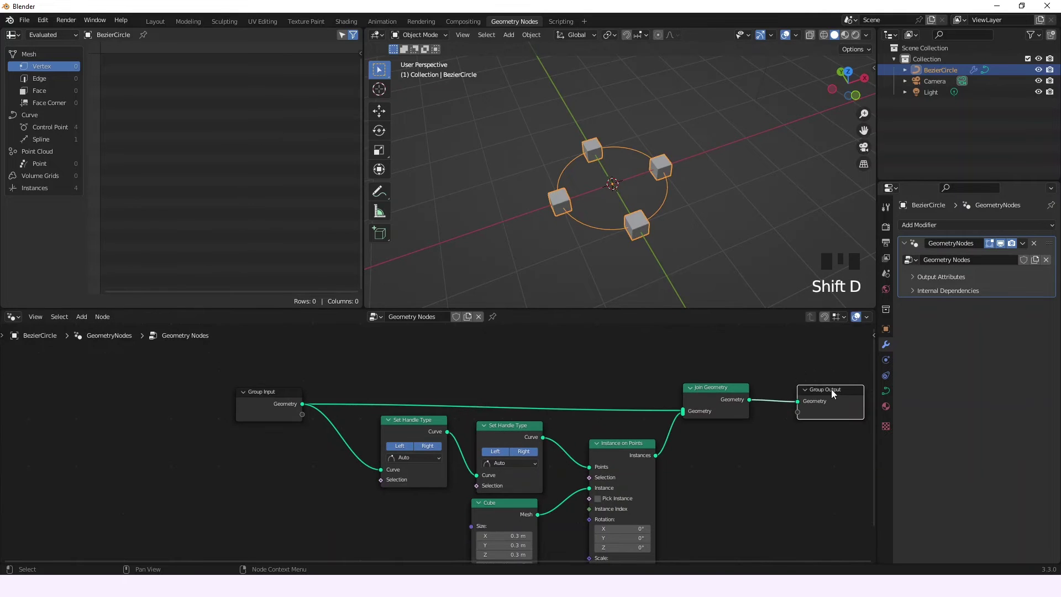
pyautogui.moveTo(834, 396); pyautogui.dragTo(798, 390)
pyautogui.moveTo(506, 438); pyautogui.dragTo(502, 432)
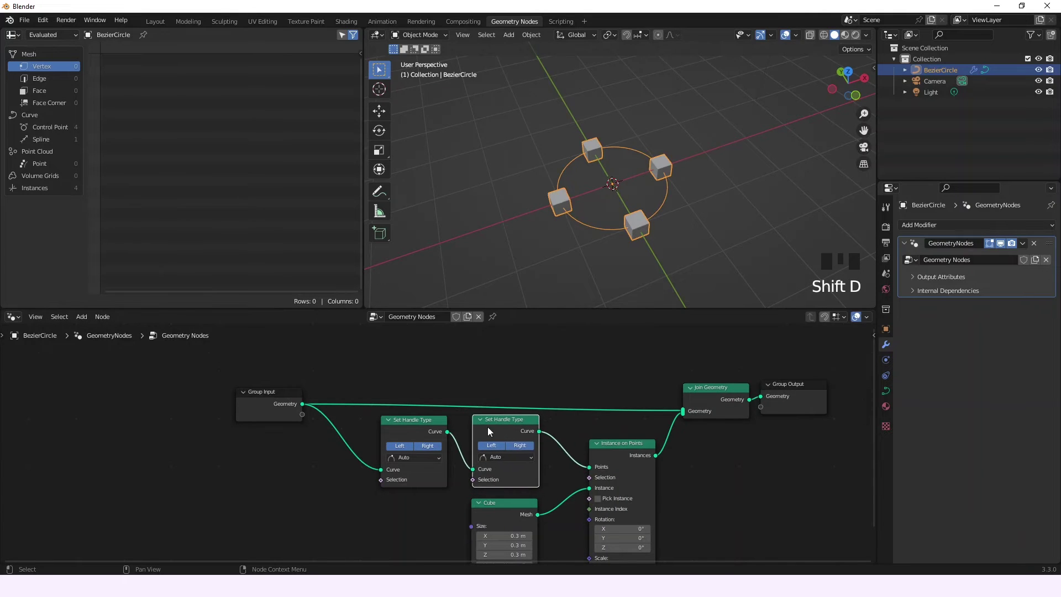
# Set the first Set Handle Type node to Left and the second to Right
pyautogui.click(398, 448)
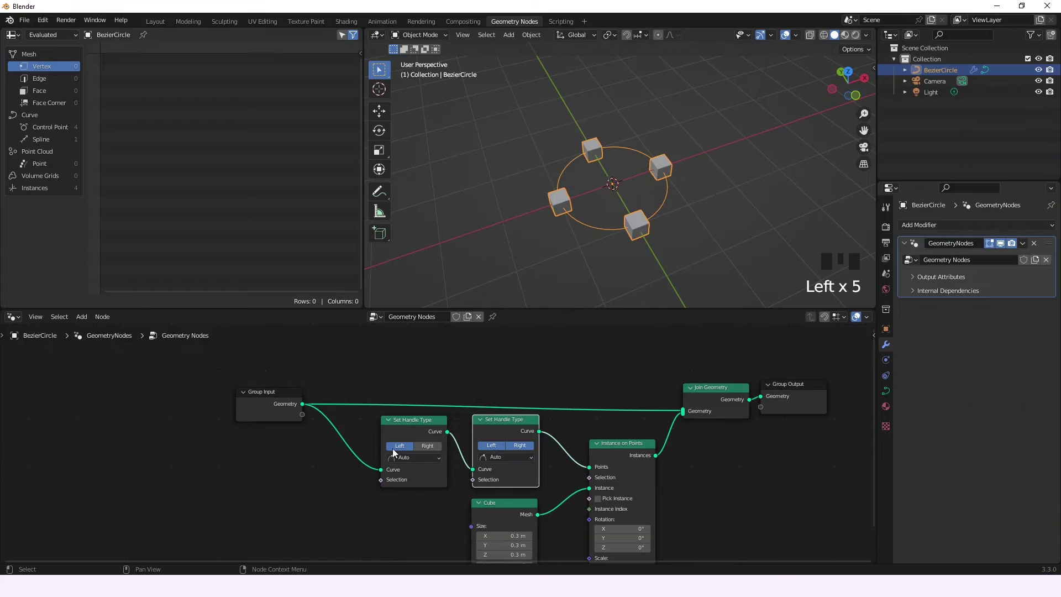
pyautogui.click(492, 446)
pyautogui.click(520, 445)
pyautogui.moveTo(480, 432); pyautogui.dragTo(411, 401, button='middle')
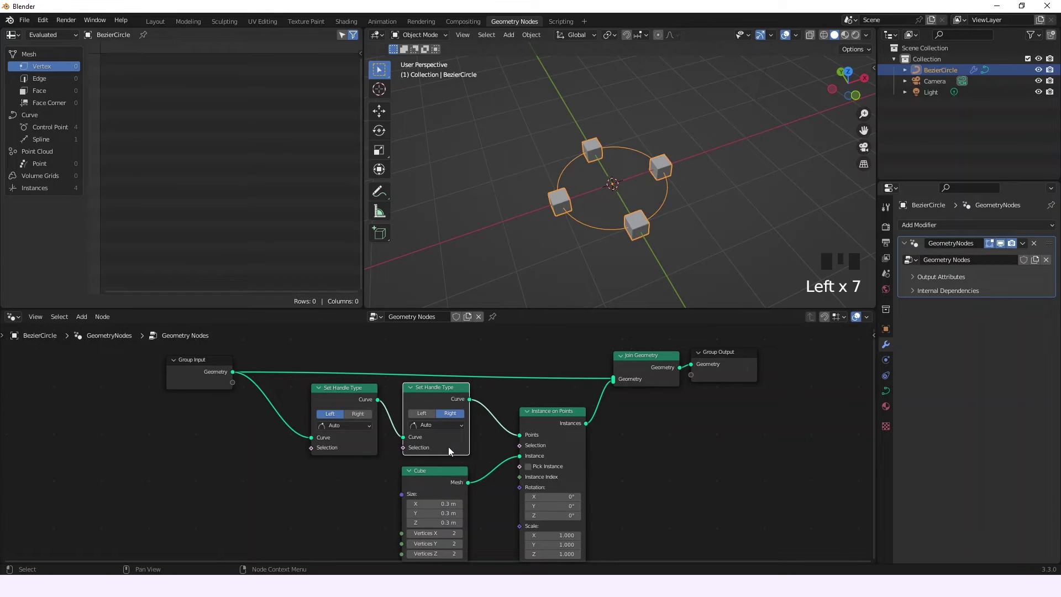
pyautogui.moveTo(447, 433); pyautogui.dragTo(423, 398, button='middle')
pyautogui.moveTo(433, 440); pyautogui.dragTo(459, 466)
# Add a Handle Type Selection node and connect it to Instance on Points' Selection input
pyautogui.hotkey('shift', 'a')
pyautogui.moveTo(389, 448)
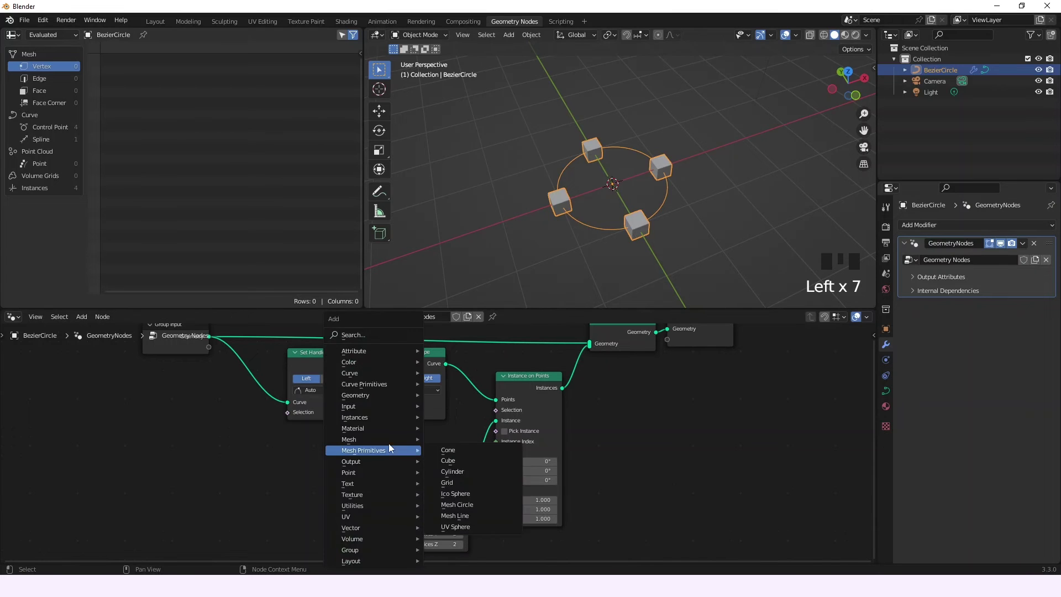
pyautogui.moveTo(378, 376)
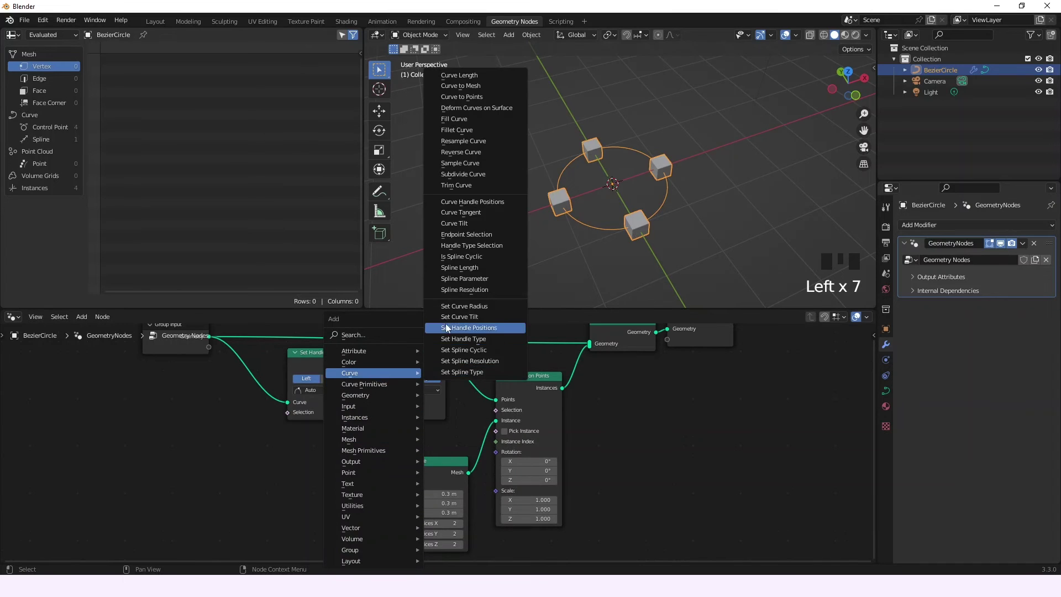
pyautogui.click(474, 246)
pyautogui.click(357, 439)
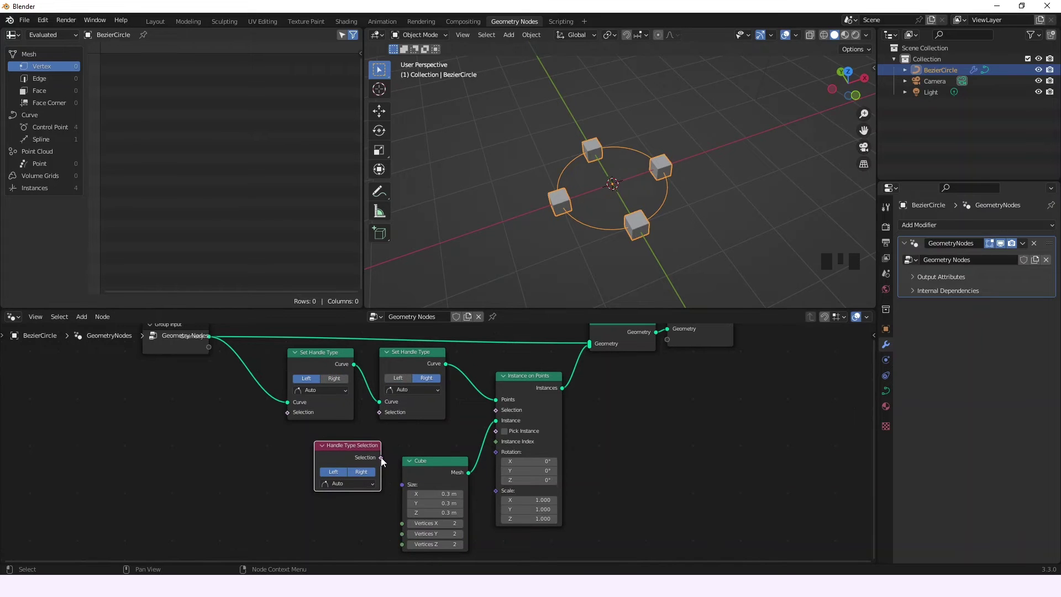
pyautogui.moveTo(380, 458); pyautogui.dragTo(540, 412)
# Enable both Left and Right in the Handle Type Selection node
pyautogui.keyDown('shift'); pyautogui.click(329, 463); pyautogui.keyUp('shift')
pyautogui.keyDown('shift'); pyautogui.click(329, 462); pyautogui.keyUp('shift')
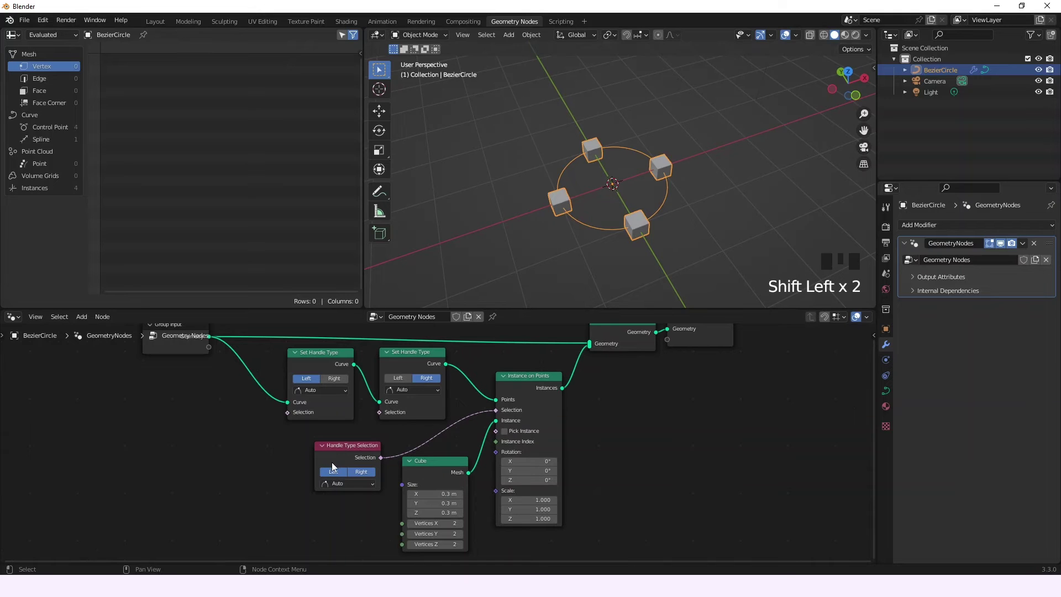
pyautogui.click(333, 471)
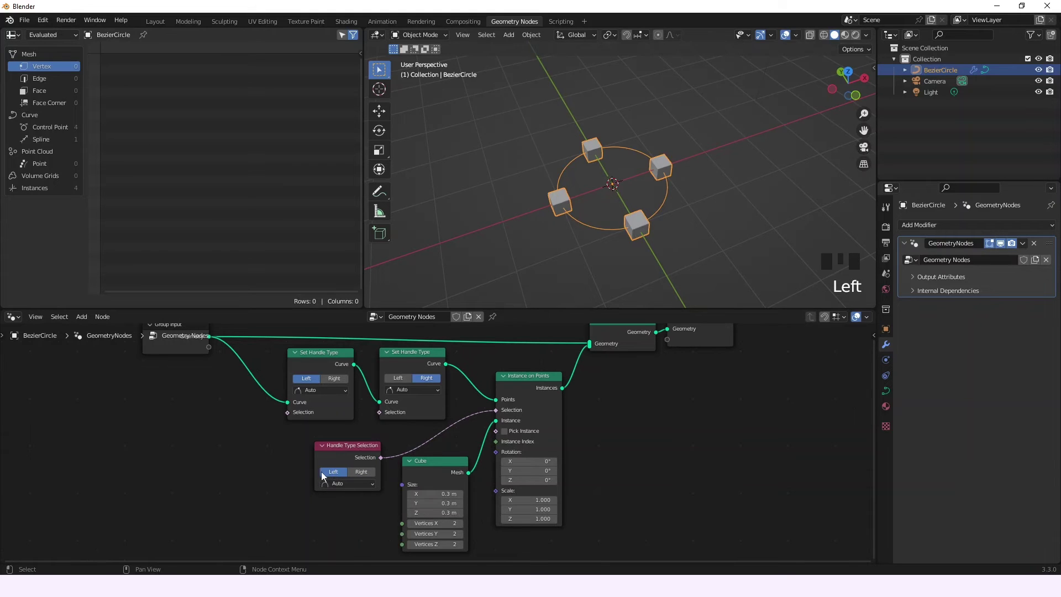
pyautogui.click(363, 472)
pyautogui.keyDown('shift'); pyautogui.click(333, 472); pyautogui.keyUp('shift')
# Set Handle Type Selection and the first Set Handle Type node both to Free
pyautogui.click(354, 485)
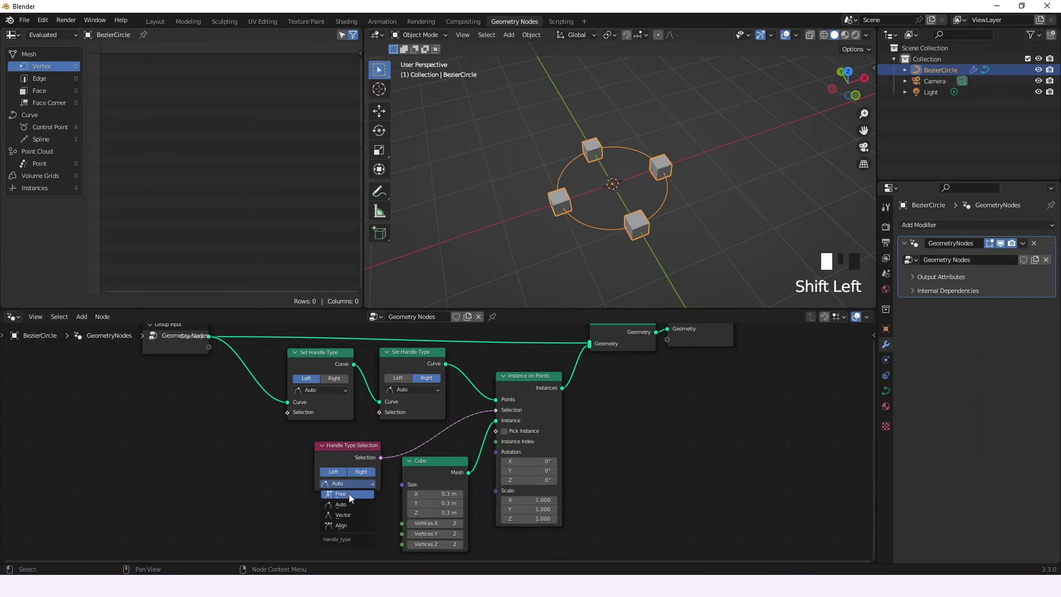
pyautogui.click(343, 493)
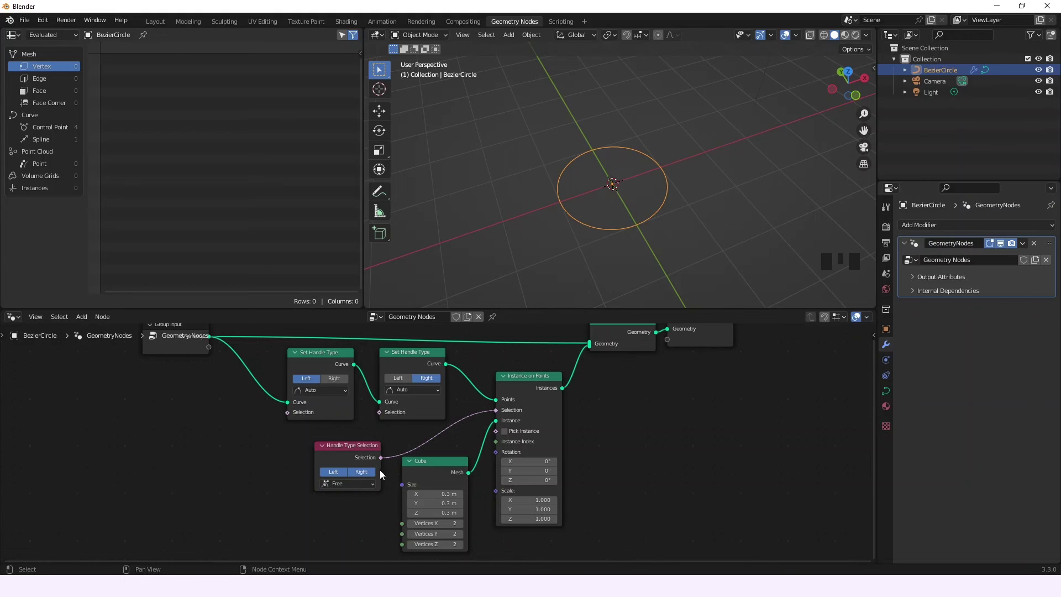
pyautogui.click(330, 391)
pyautogui.click(330, 391)
pyautogui.click(325, 402)
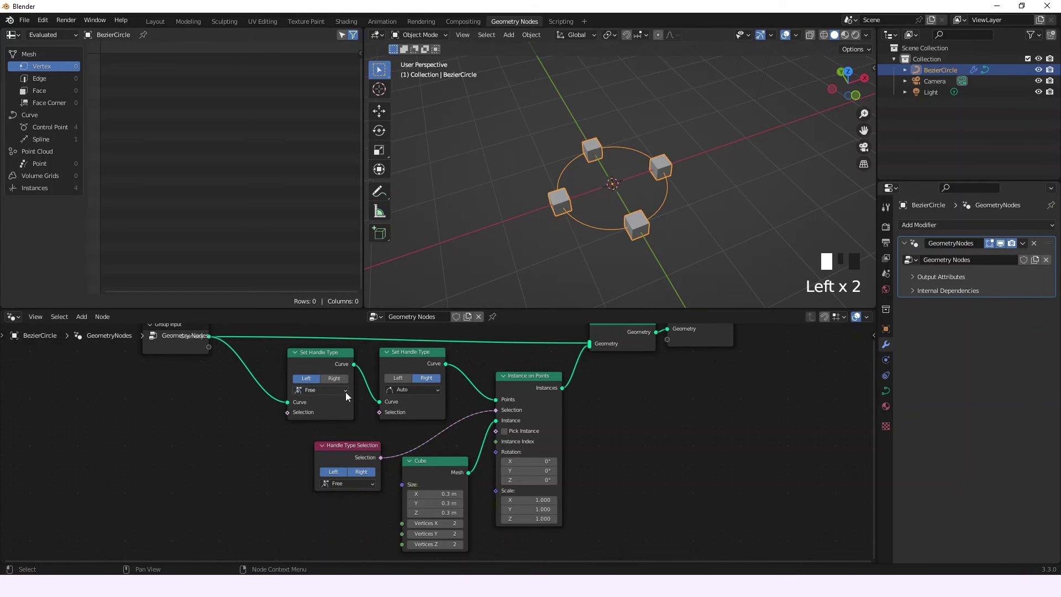
# Set the second Set Handle Type node to Vector, with the selection briefly on Vector
pyautogui.click(354, 484)
pyautogui.click(347, 515)
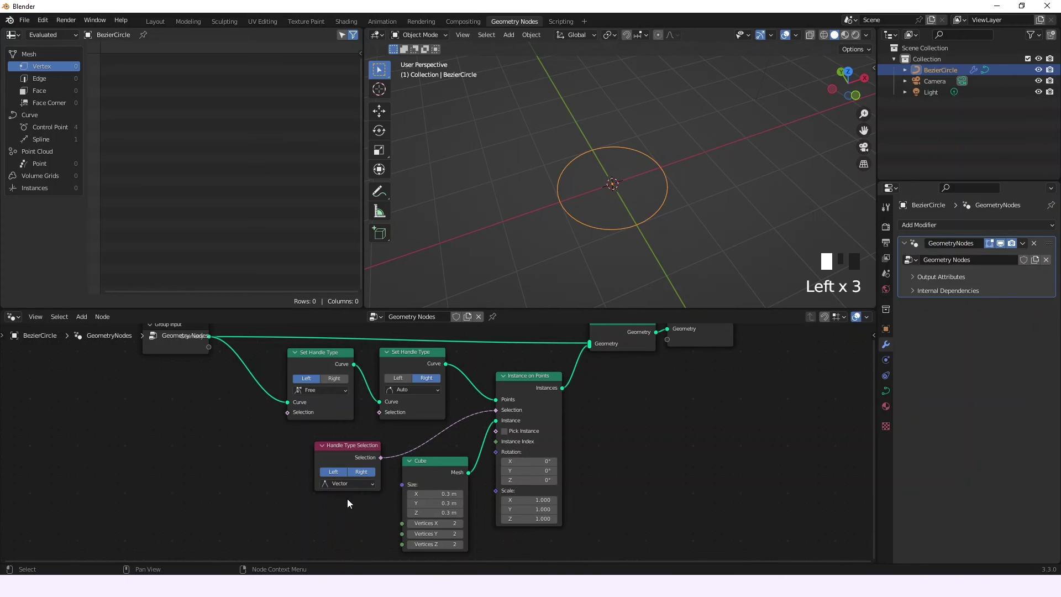
pyautogui.click(420, 389)
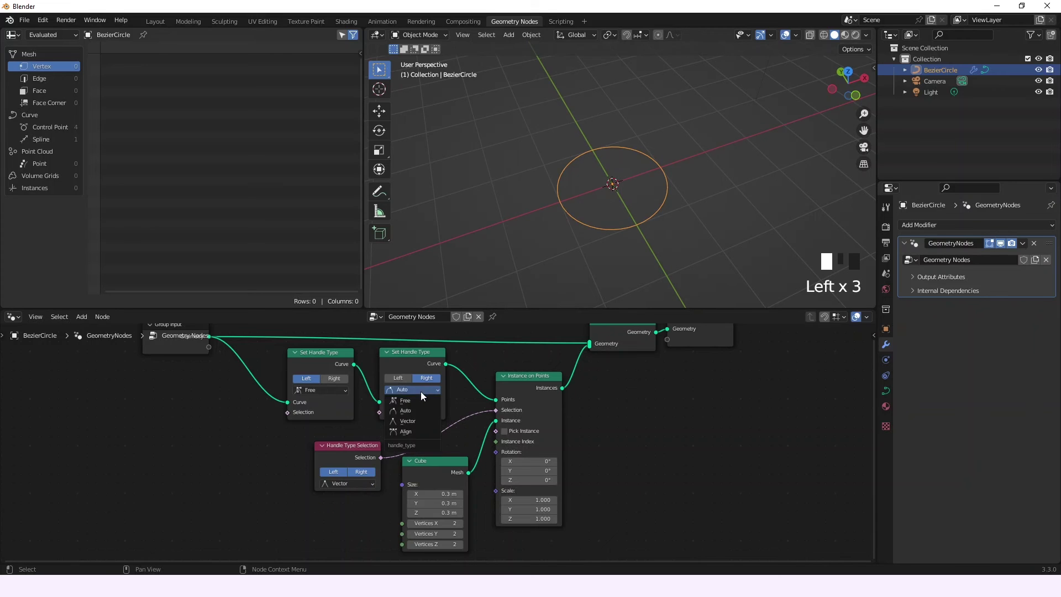
pyautogui.click(424, 411)
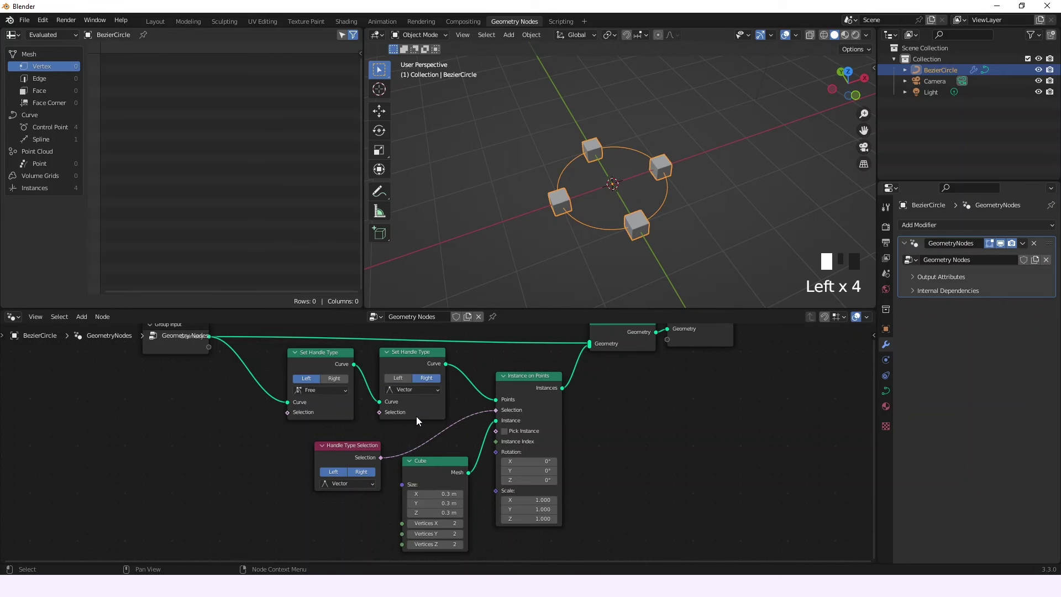
# Try Free, Vector and Align in Handle Type Selection, finally leaving it on Free
pyautogui.click(365, 484)
pyautogui.click(352, 494)
pyautogui.click(347, 514)
pyautogui.click(356, 483)
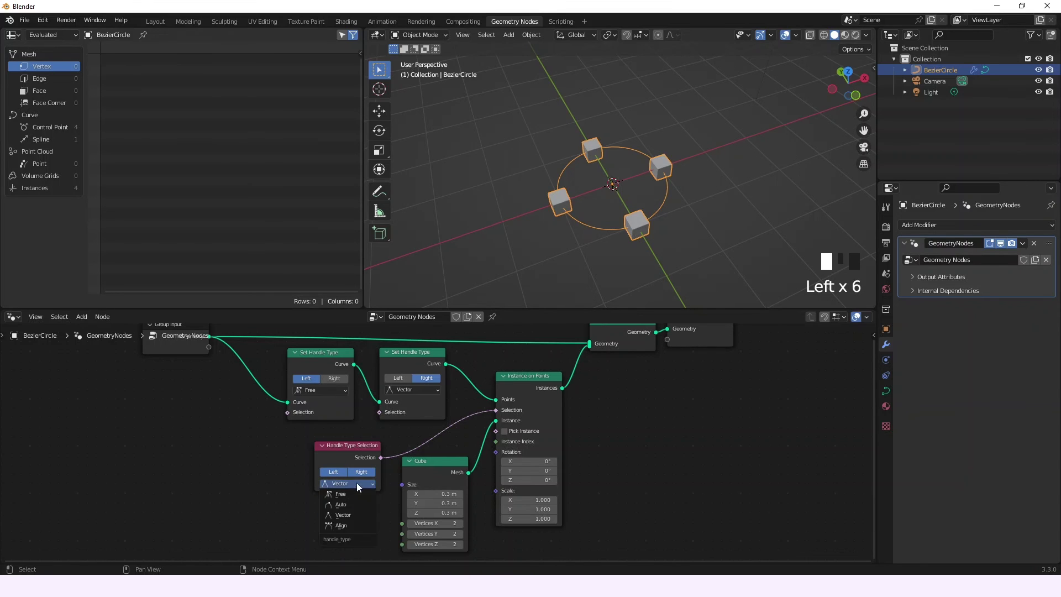
pyautogui.click(340, 526)
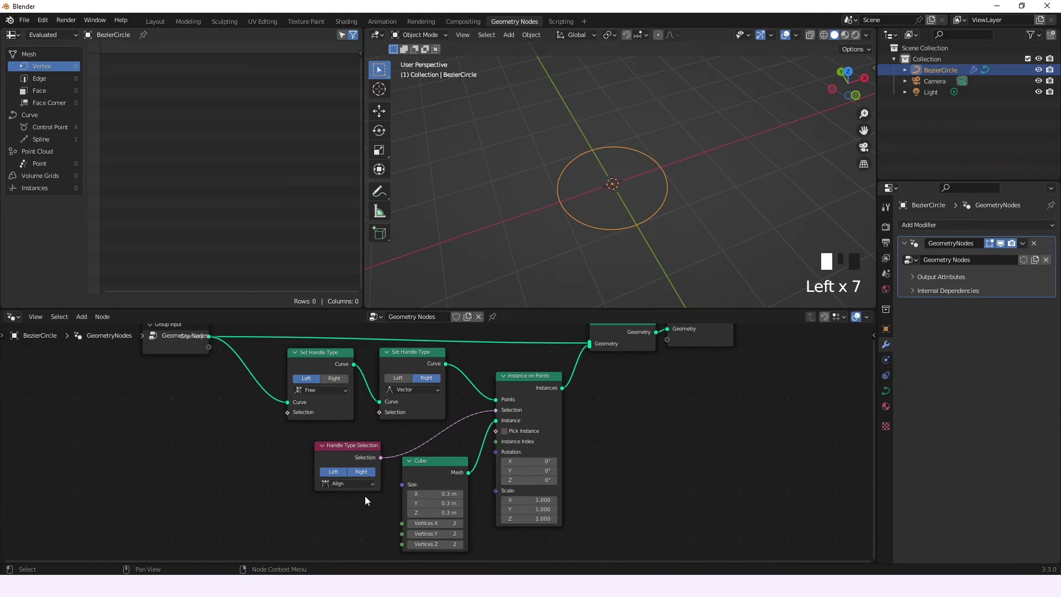
pyautogui.click(359, 483)
pyautogui.click(349, 495)
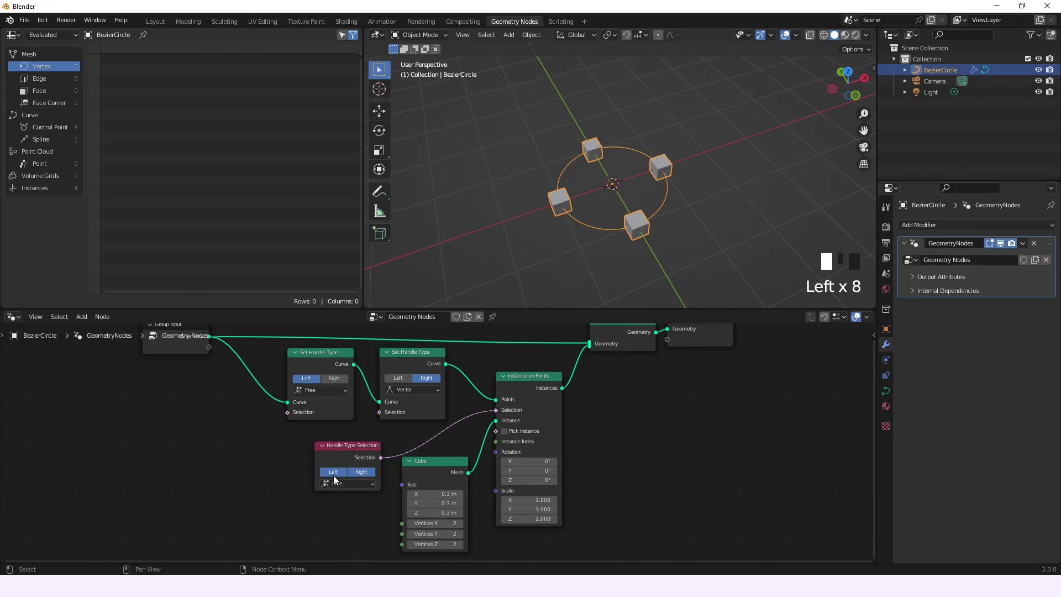
# Set Handle Type Selection to check only Right handles of type Vector, restoring the four cubes
pyautogui.click(361, 471)
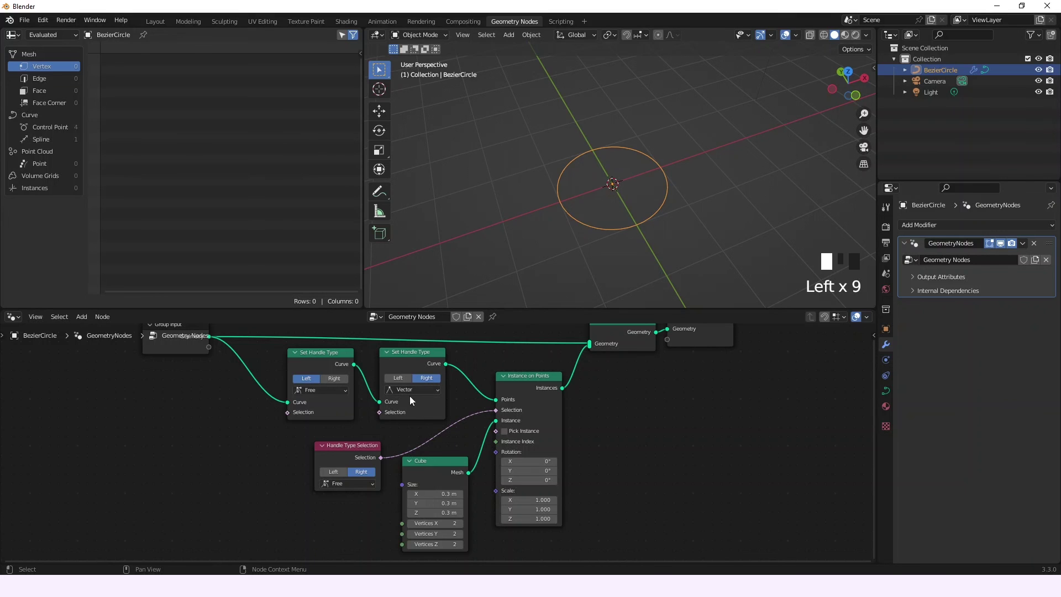
pyautogui.click(358, 484)
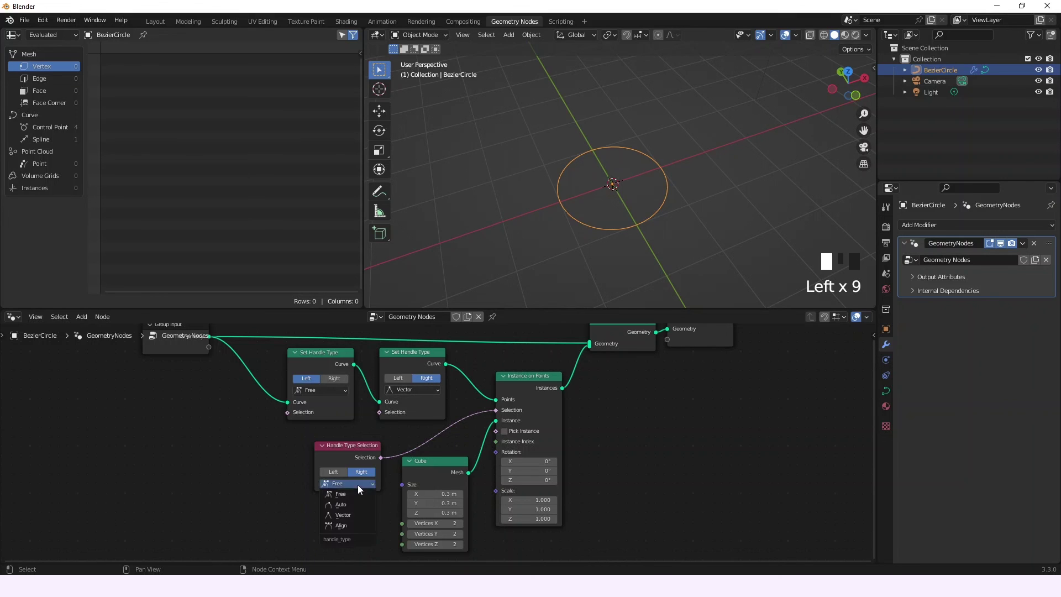
pyautogui.click(350, 514)
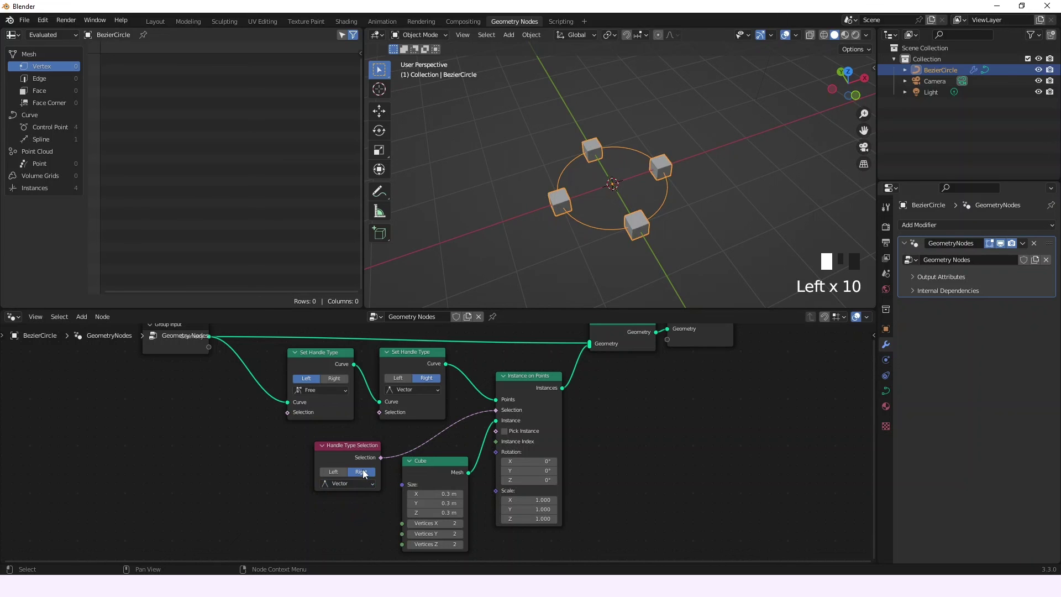
pyautogui.keyDown('ctrl'); pyautogui.moveTo(390, 432); pyautogui.dragTo(315, 466, button='middle'); pyautogui.keyUp('ctrl')
pyautogui.keyDown('ctrl'); pyautogui.scroll(-1, 318, 456); pyautogui.keyUp('ctrl')
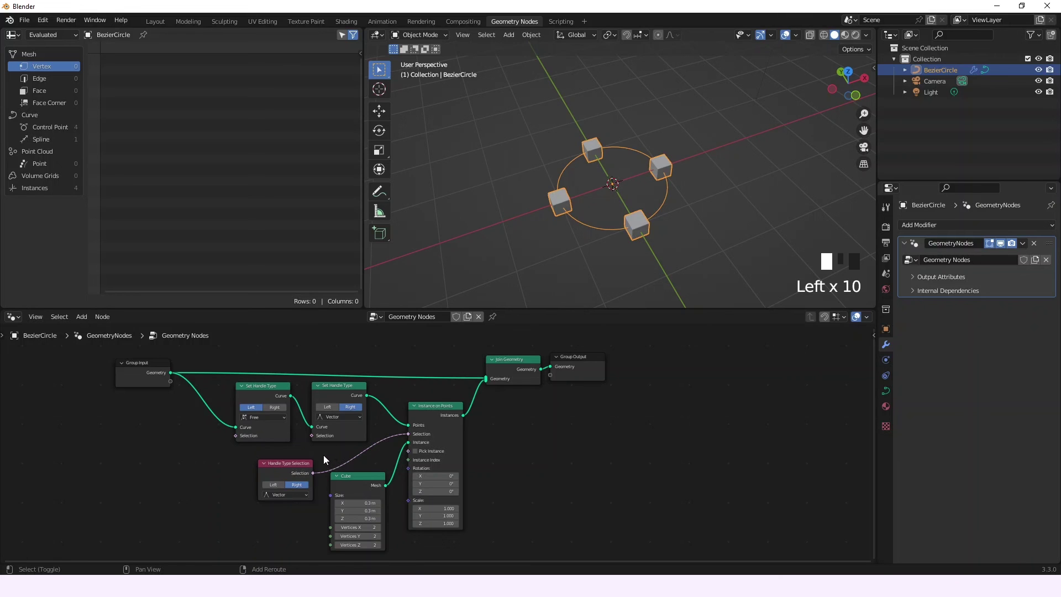
pyautogui.moveTo(327, 456); pyautogui.dragTo(351, 460, button='middle')
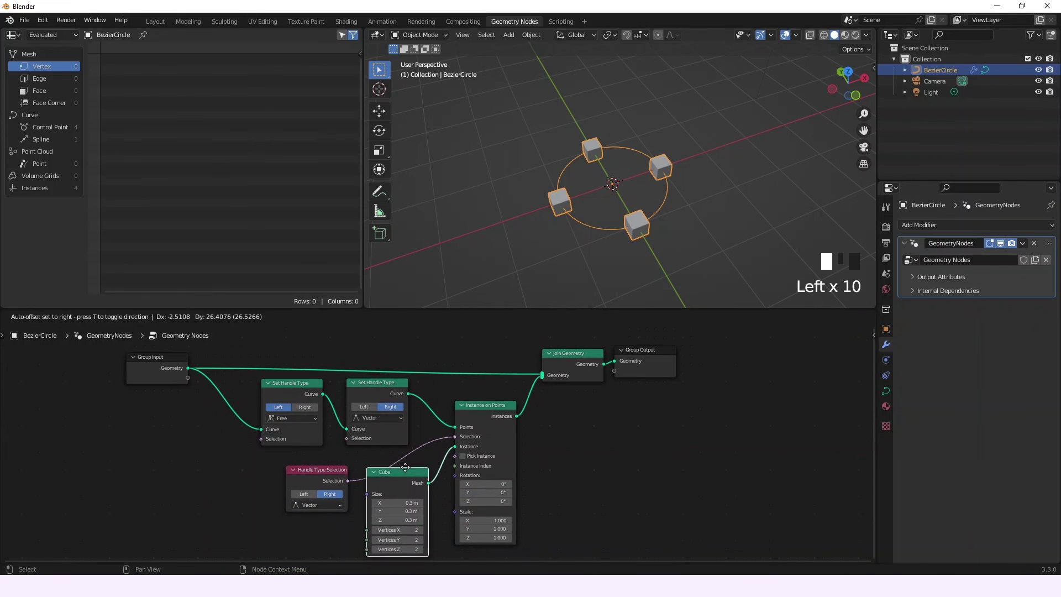